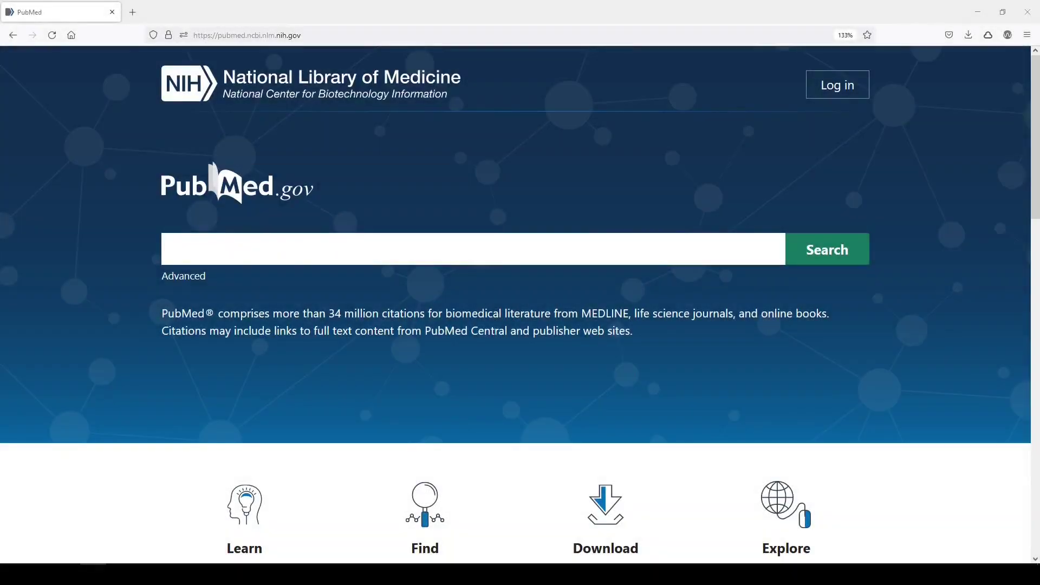
Step: Search the MeSH Database for 'orthopedic surgery' and open the Orthopedic Procedures heading record
scroll(829, 276, down, 5)
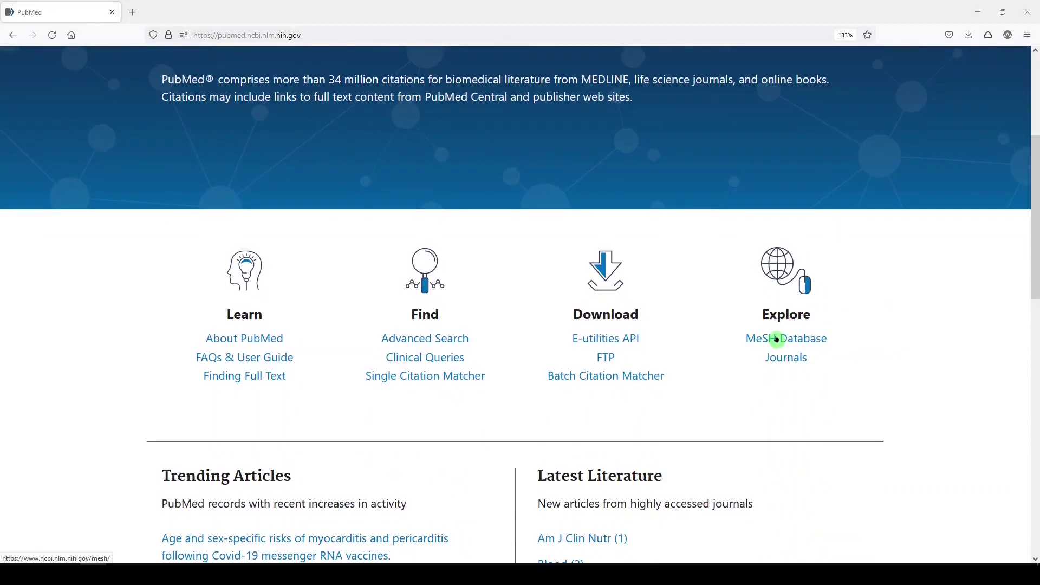
click(777, 339)
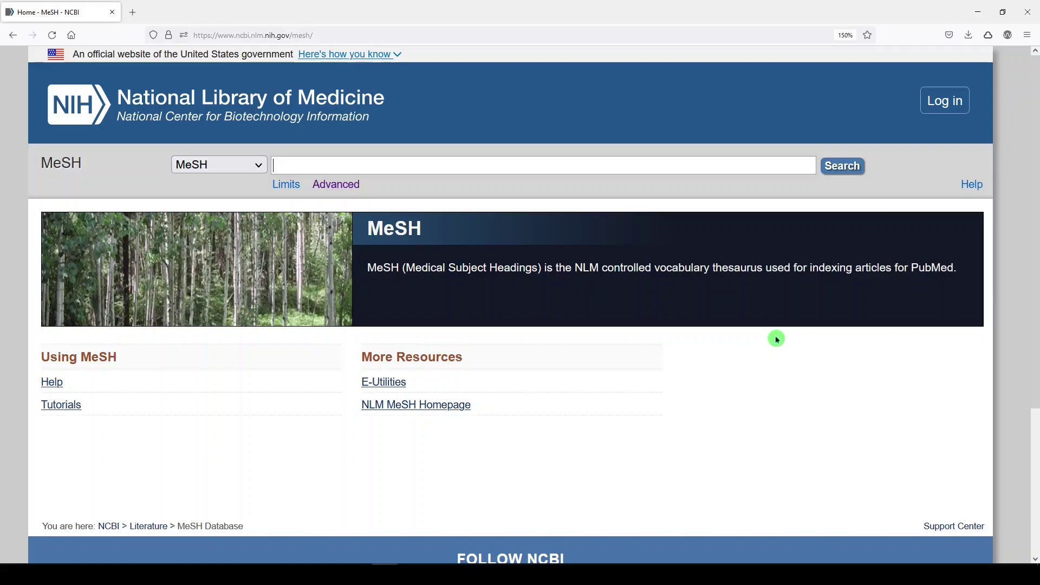
text(orthopedic surgery)
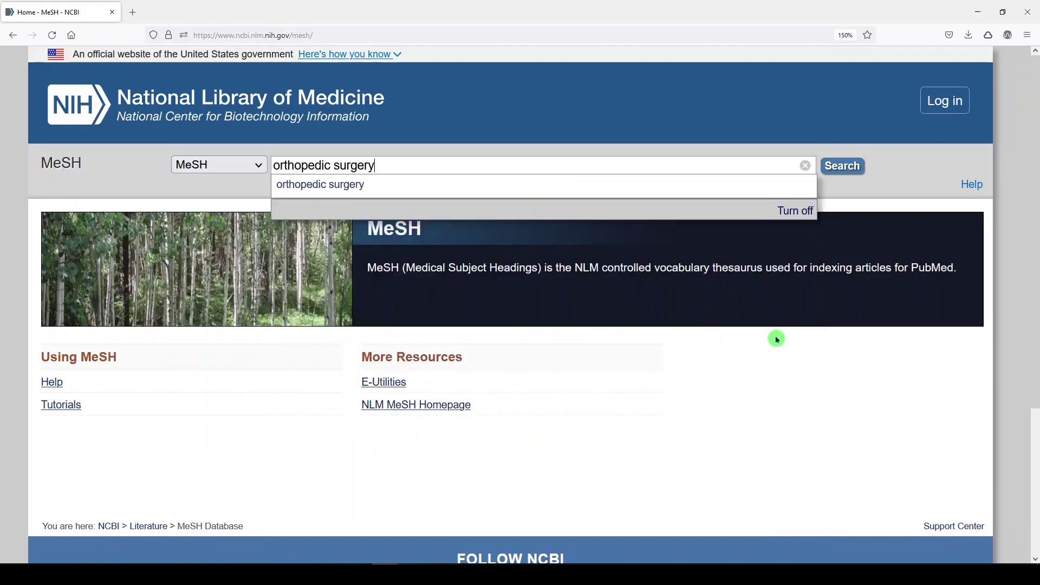
key(Return)
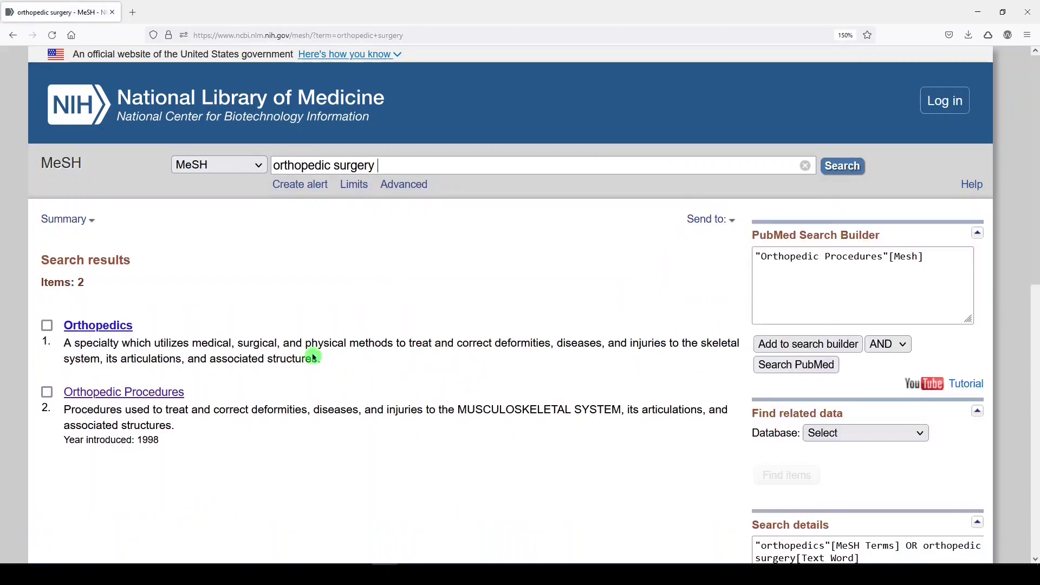
scroll(282, 350, down, 2)
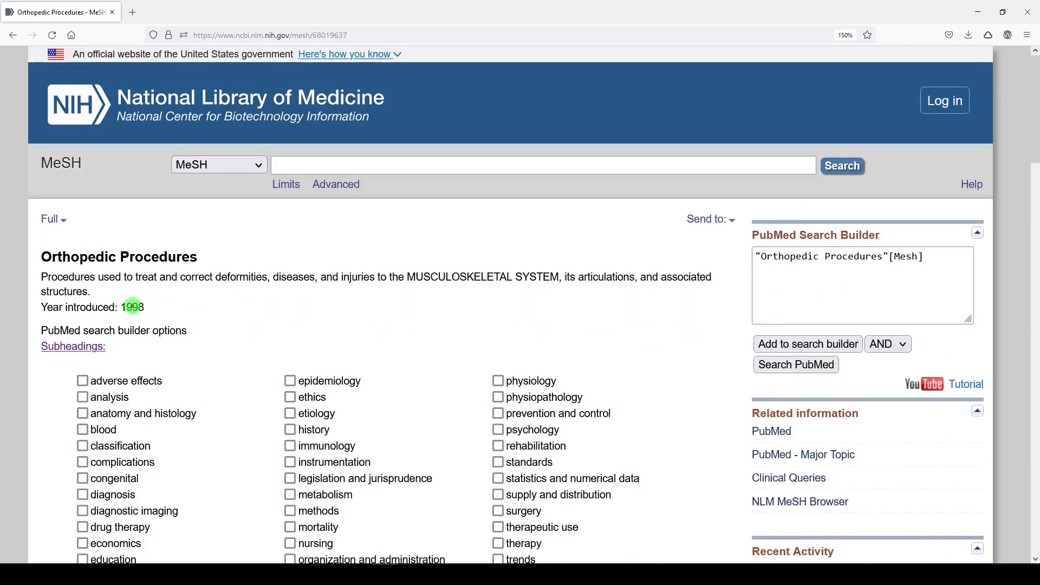
Step: Add the exploded Orthopedic Procedures term to the search builder and highlight its [Mesh] tag
scroll(134, 308, down, 5)
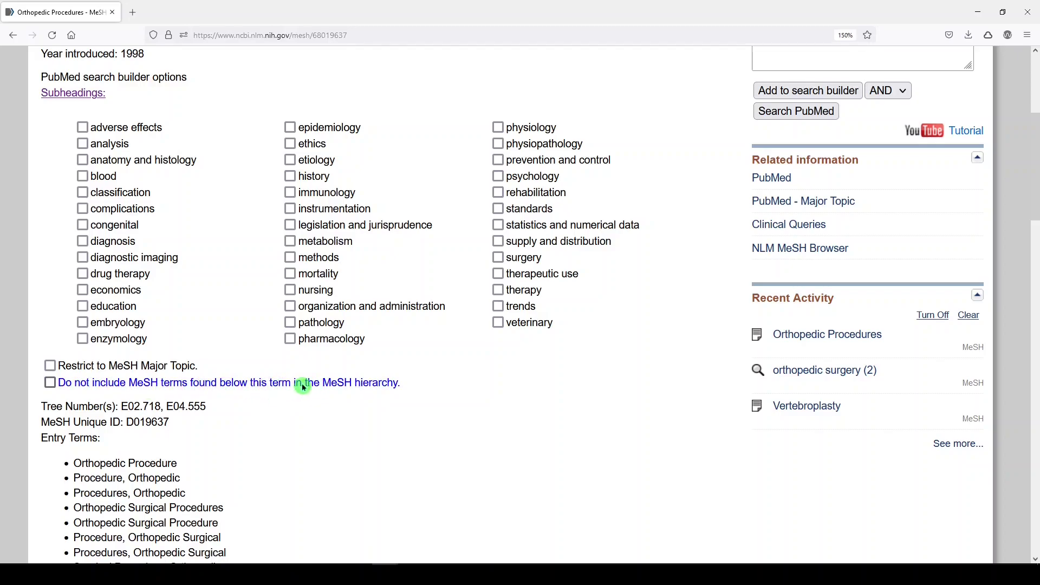
scroll(303, 388, up, 5)
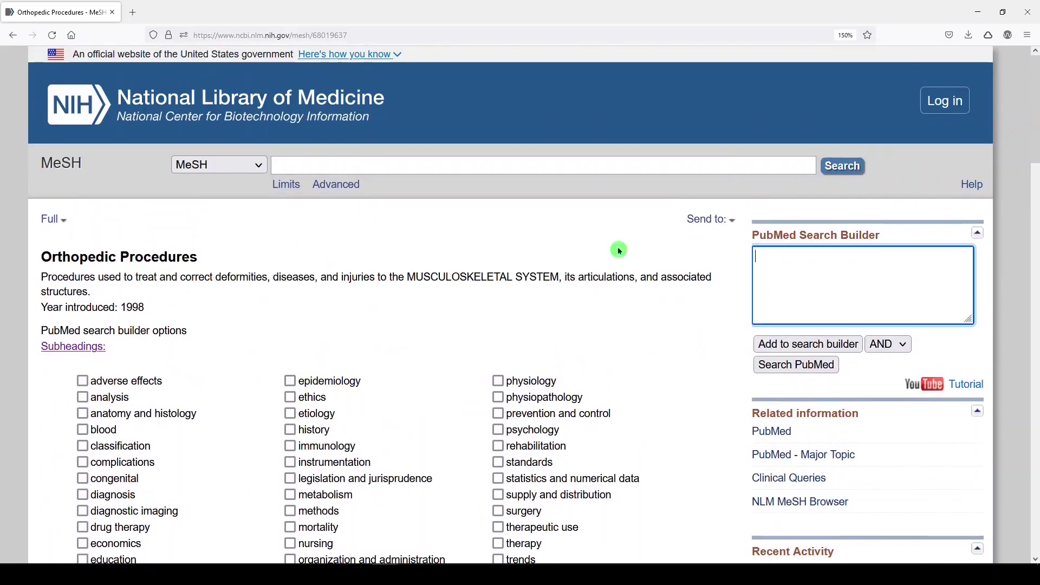
click(798, 345)
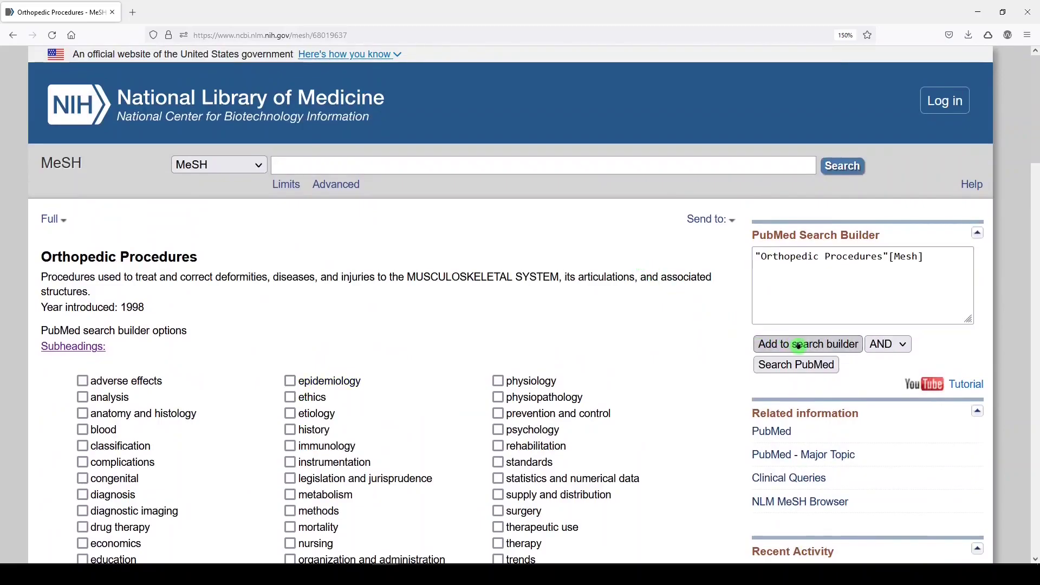
drag(920, 258, 897, 258)
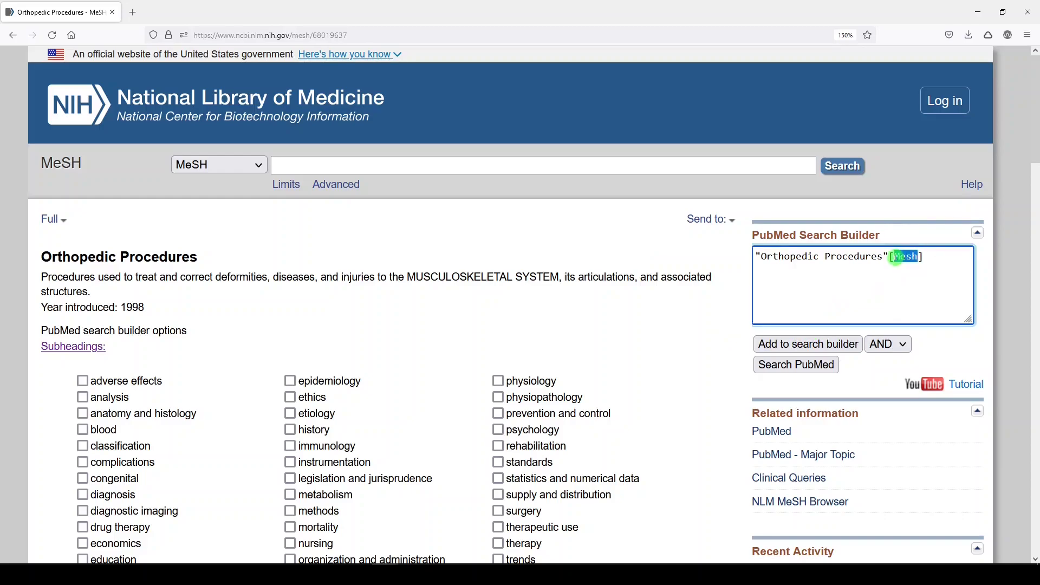
click(659, 385)
Step: Review the tree of narrower terms found below Orthopedic Procedures
scroll(660, 385, down, 10)
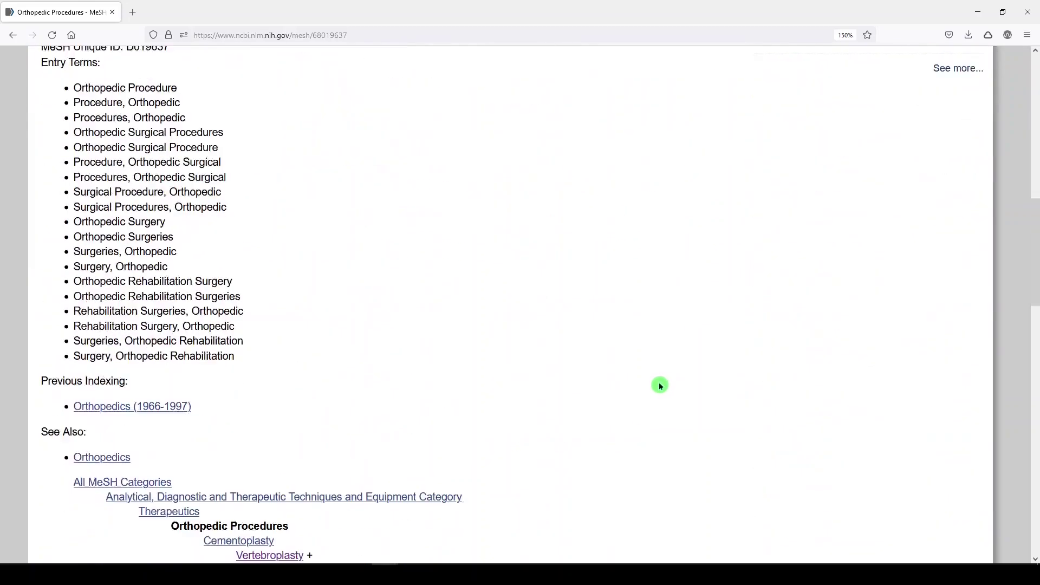
scroll(661, 386, down, 5)
drag(344, 471, 200, 329)
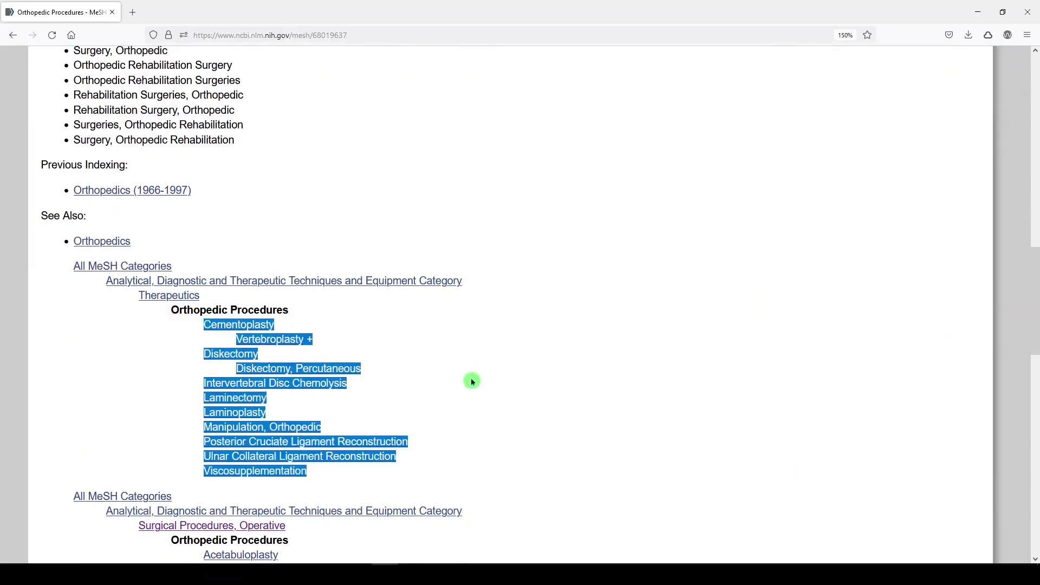
scroll(485, 390, up, 7)
scroll(543, 402, up, 10)
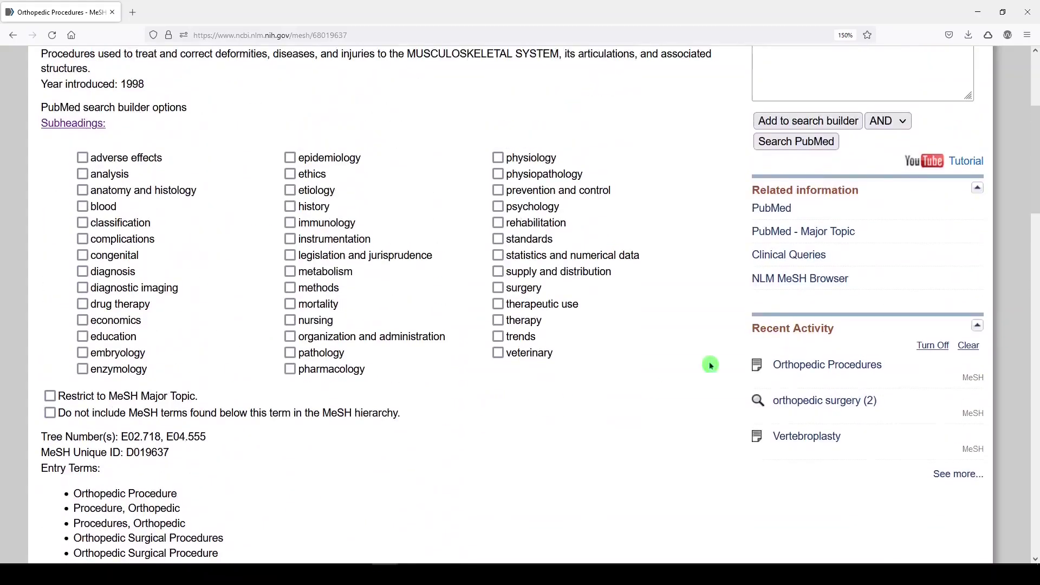
scroll(860, 266, down, 7)
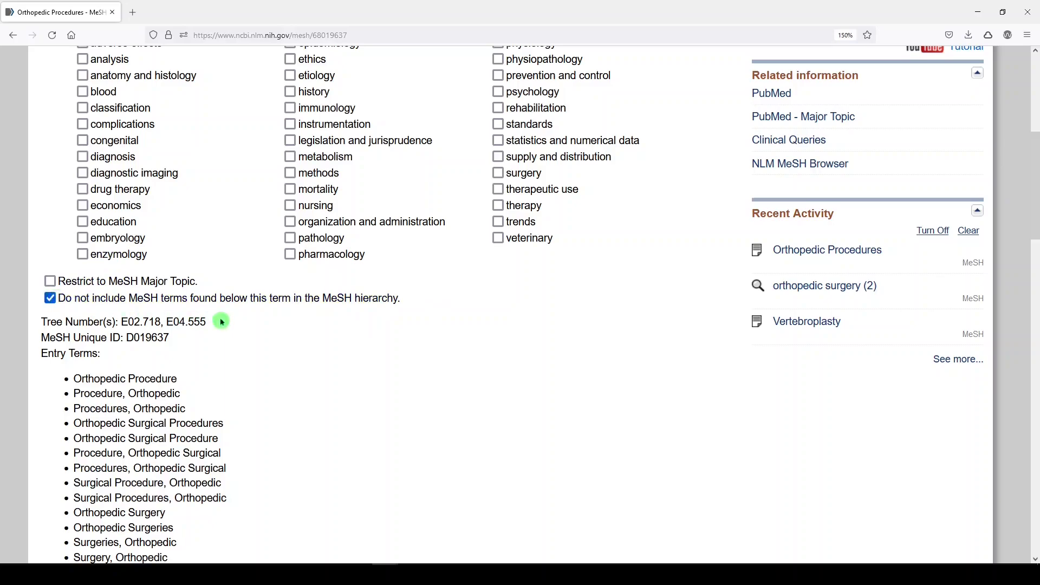
scroll(636, 306, up, 5)
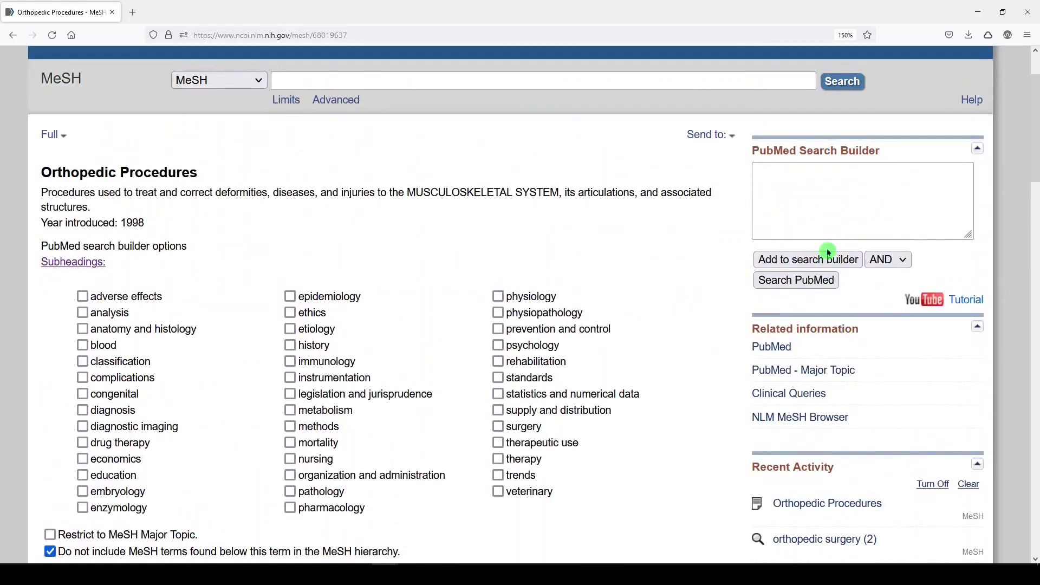
Step: Add the unexploded Orthopedic Procedures term and highlight the heading in the MeSH tree
click(818, 260)
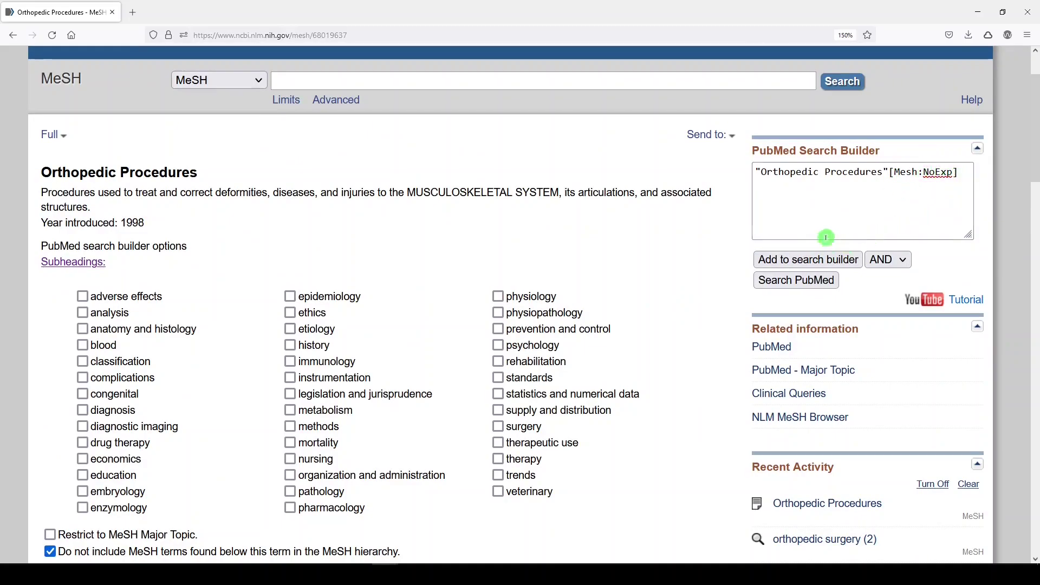
scroll(731, 244, down, 12)
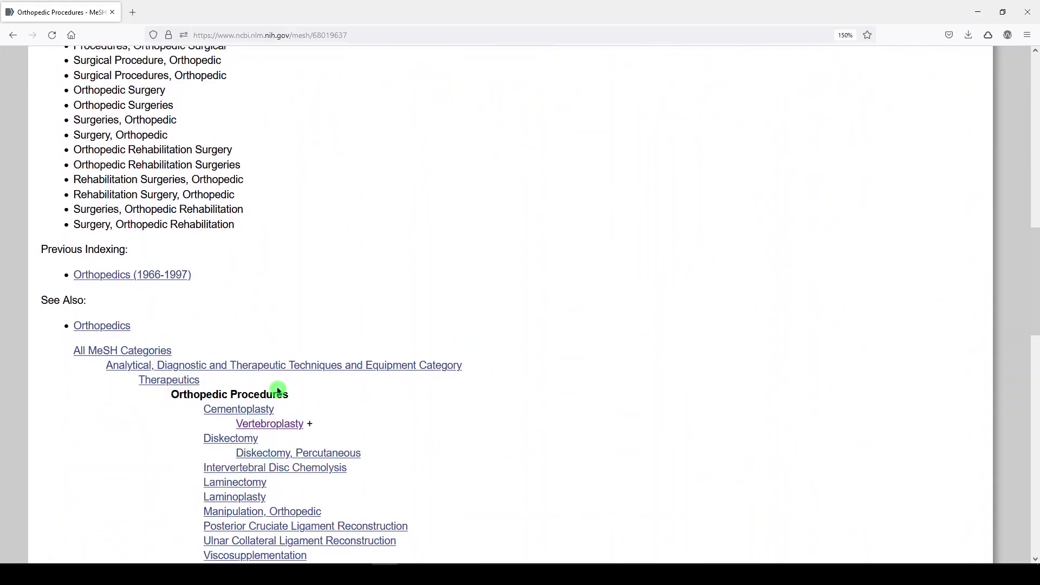
triple_click(302, 398)
scroll(360, 401, down, 3)
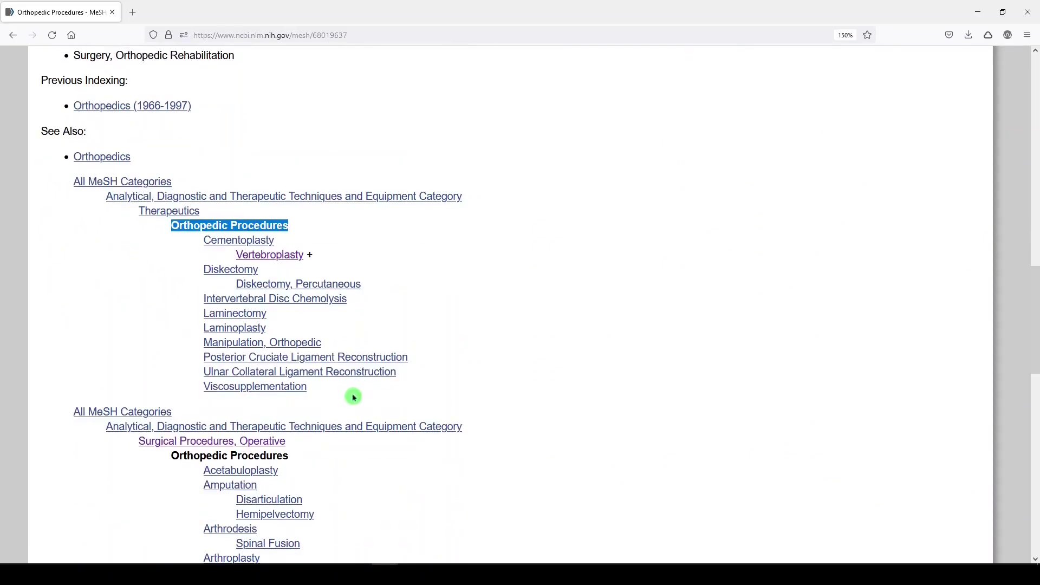
click(544, 364)
Step: Clear the search builder box and re-add the exploded "Orthopedic Procedures"[Mesh] term
scroll(547, 365, up, 15)
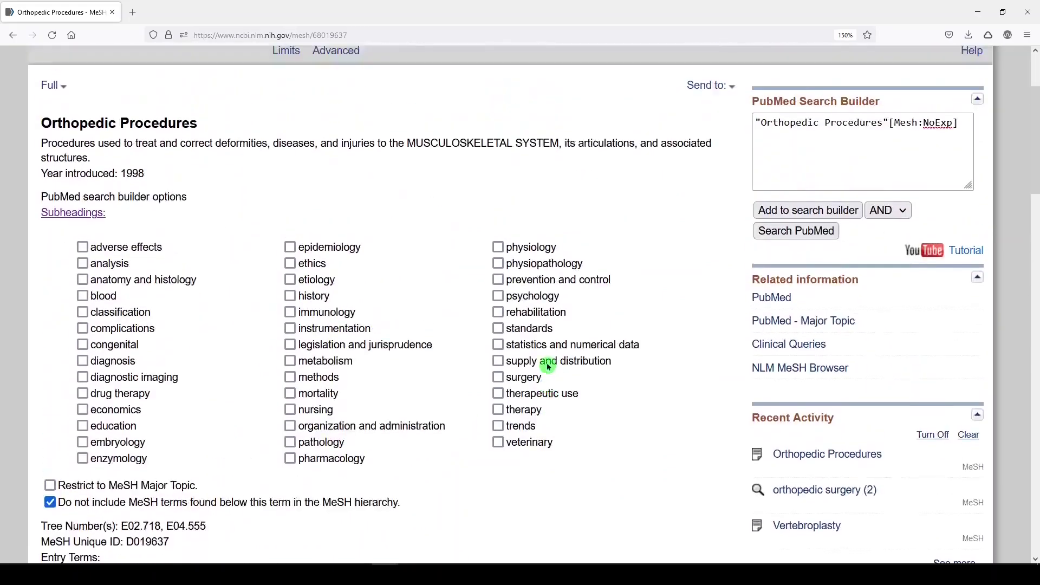
scroll(548, 367, up, 1)
click(848, 177)
key(ctrl+a)
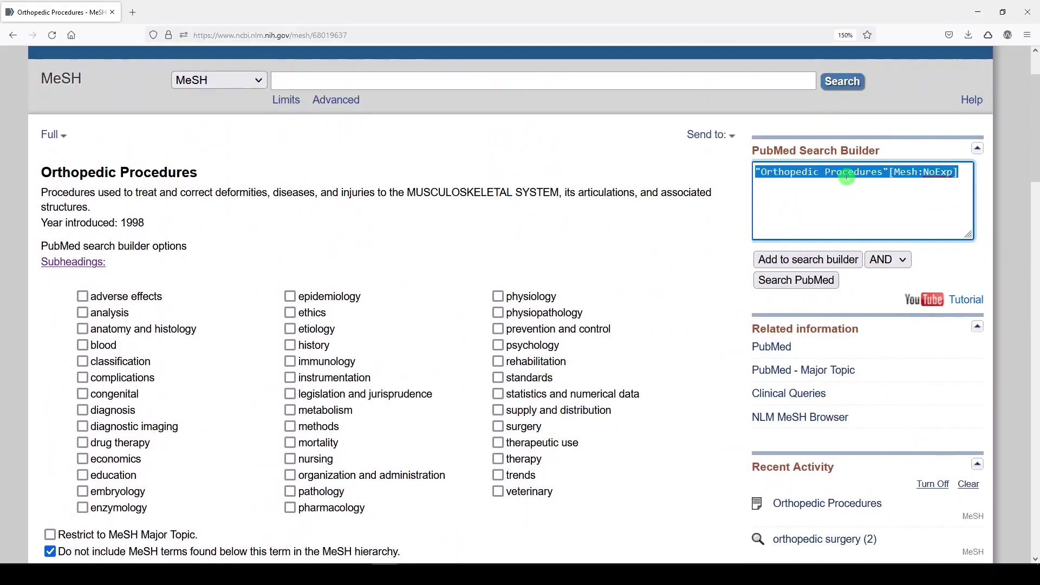
key(BackSpace)
scroll(790, 345, up, 2)
click(790, 345)
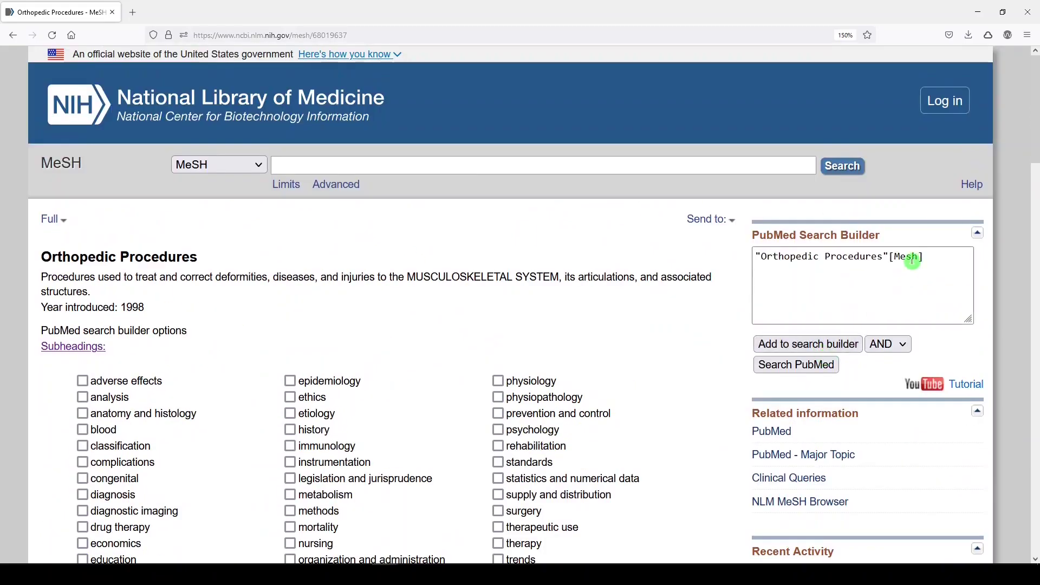
Step: Run the exploded "Orthopedic Procedures"[Mesh] search in PubMed, noting 344,865 results
click(812, 367)
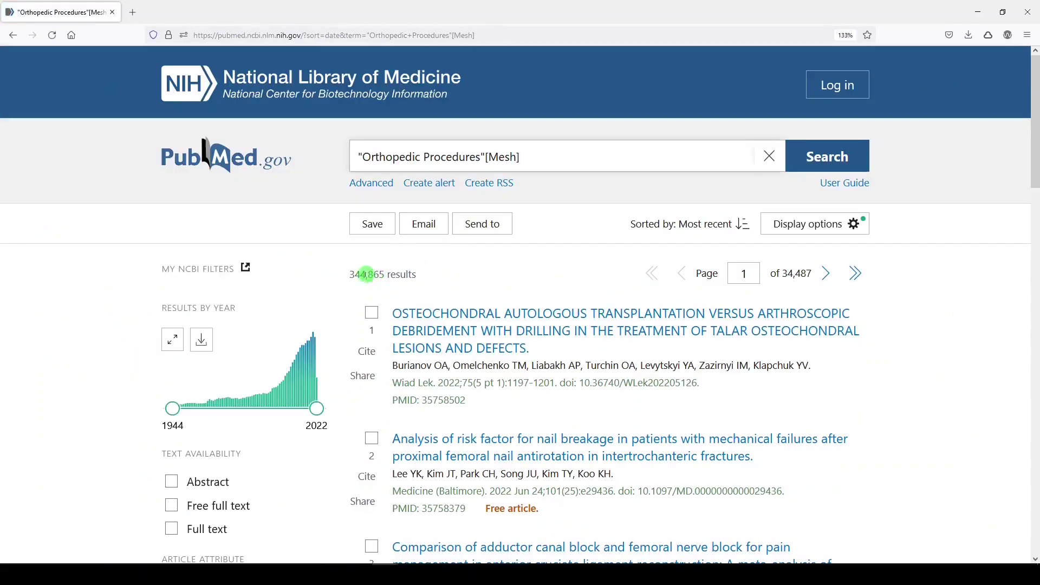
drag(352, 275, 392, 305)
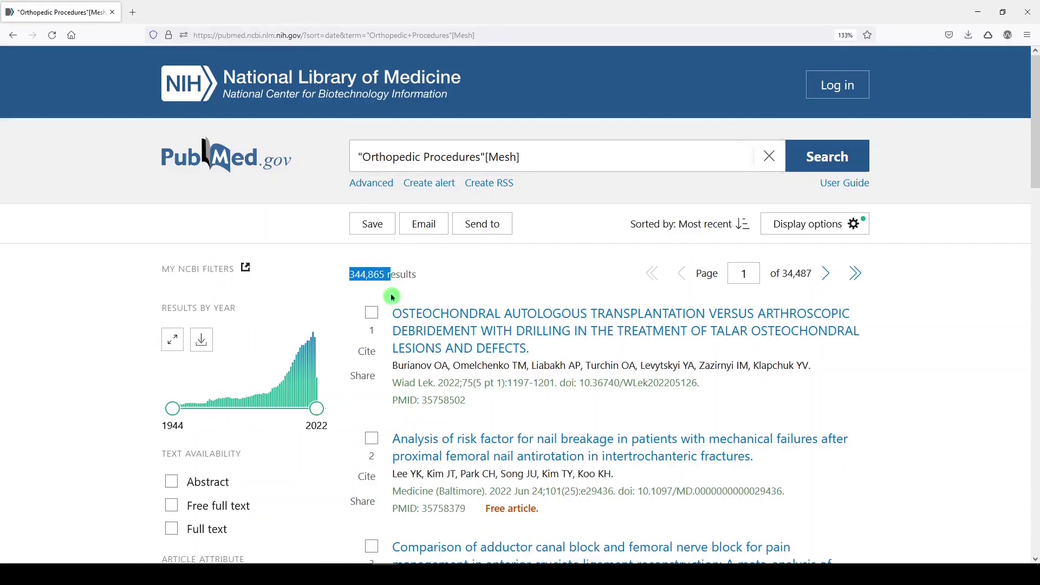
click(14, 36)
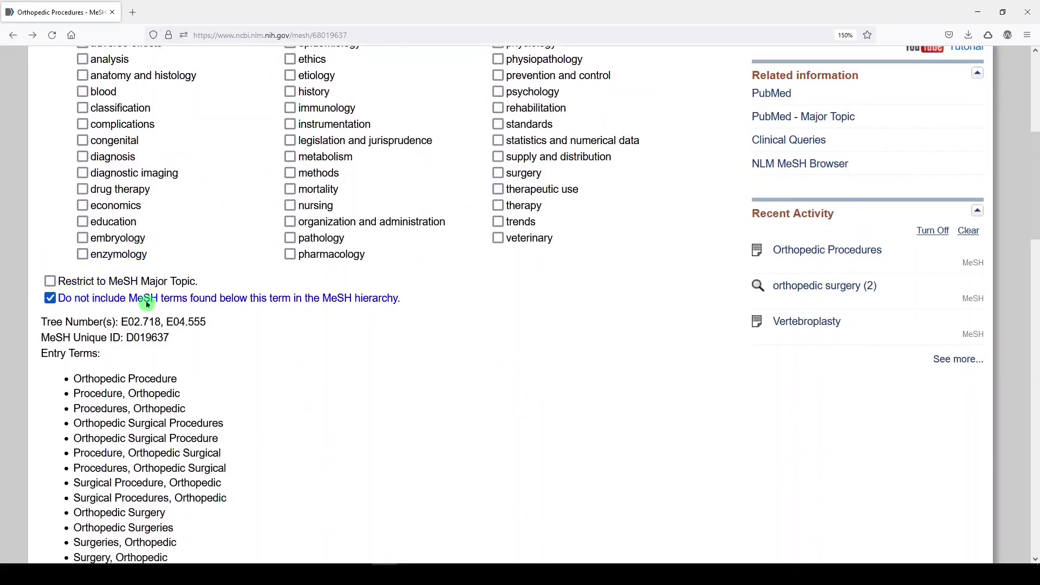
Step: Add the unexploded term and run "Orthopedic Procedures"[Mesh:NoExp], highlighting the NoExp tag
scroll(654, 290, up, 2)
scroll(654, 290, up, 5)
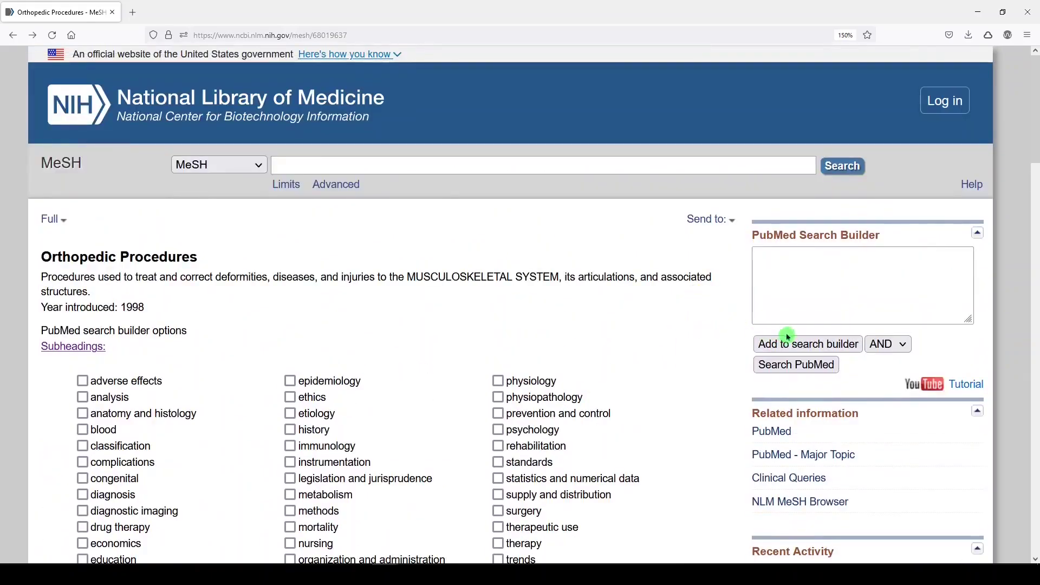
click(791, 344)
click(810, 366)
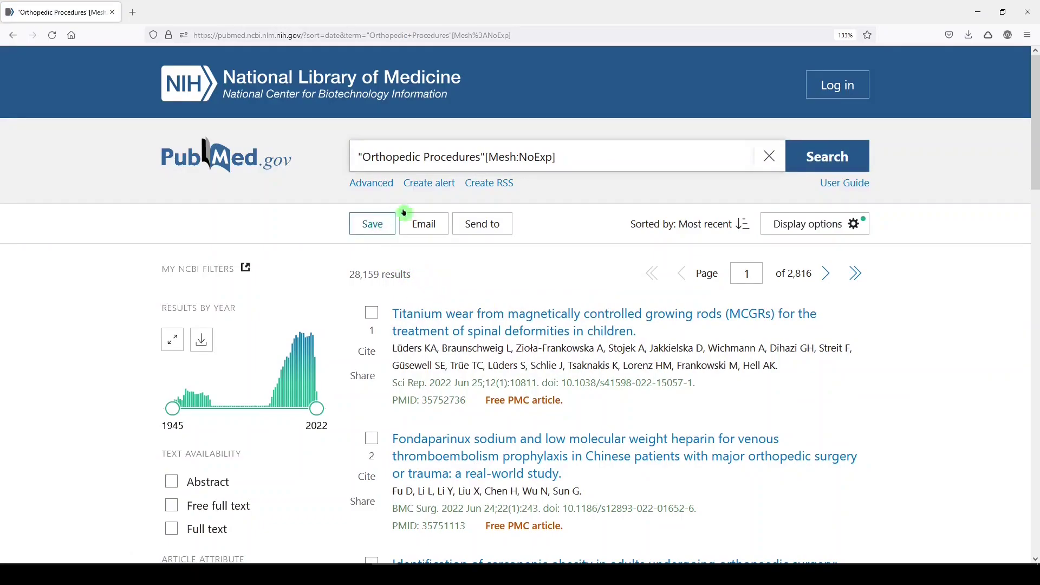
drag(519, 158, 554, 158)
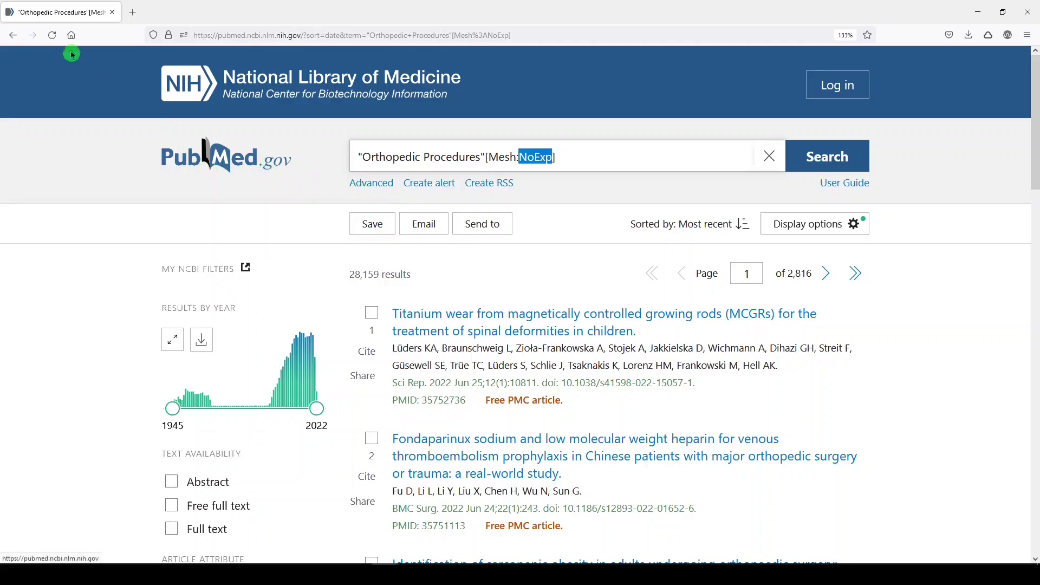
Step: Back on the record, keep narrower terms included and select Cementoplasty through Viscosupplementation in the tree
click(14, 36)
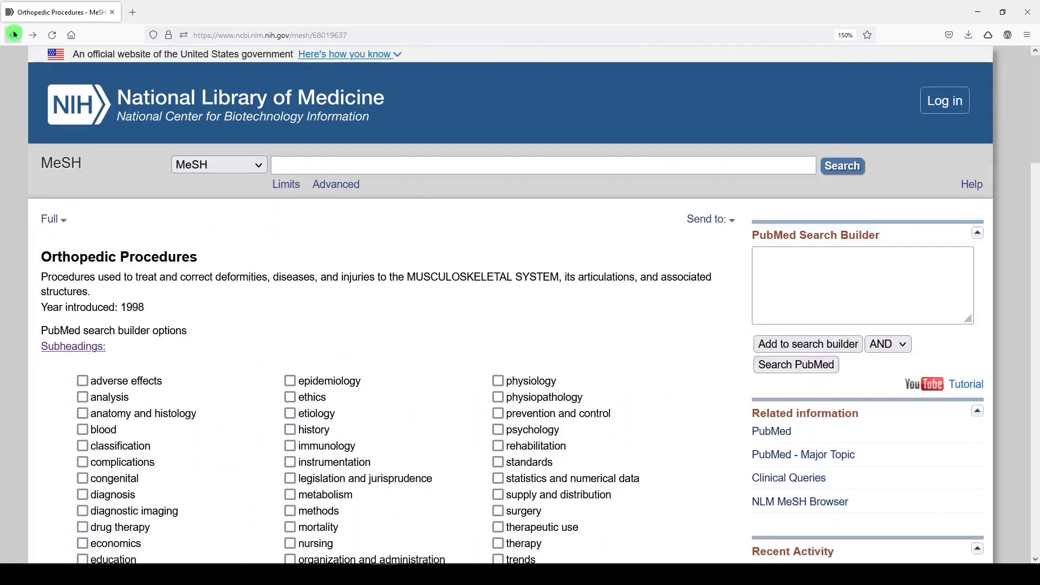
scroll(271, 347, down, 5)
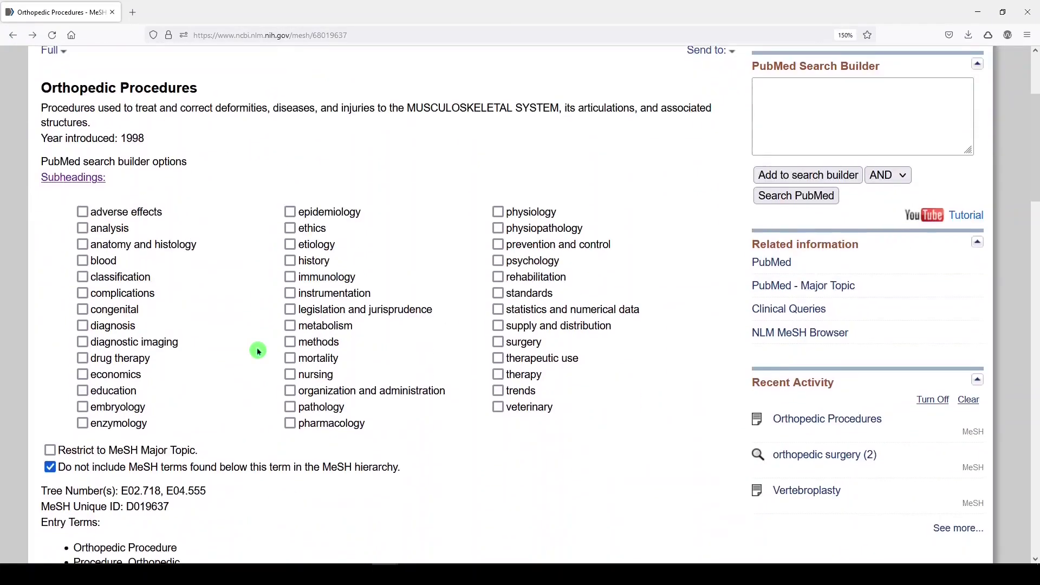
scroll(259, 352, down, 2)
scroll(59, 309, down, 2)
click(242, 214)
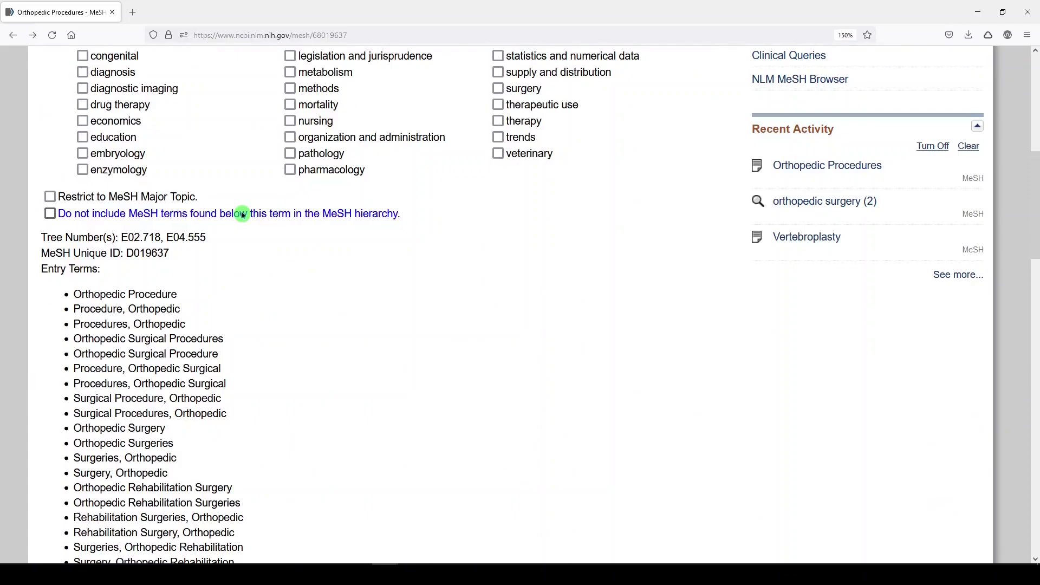
scroll(372, 309, down, 8)
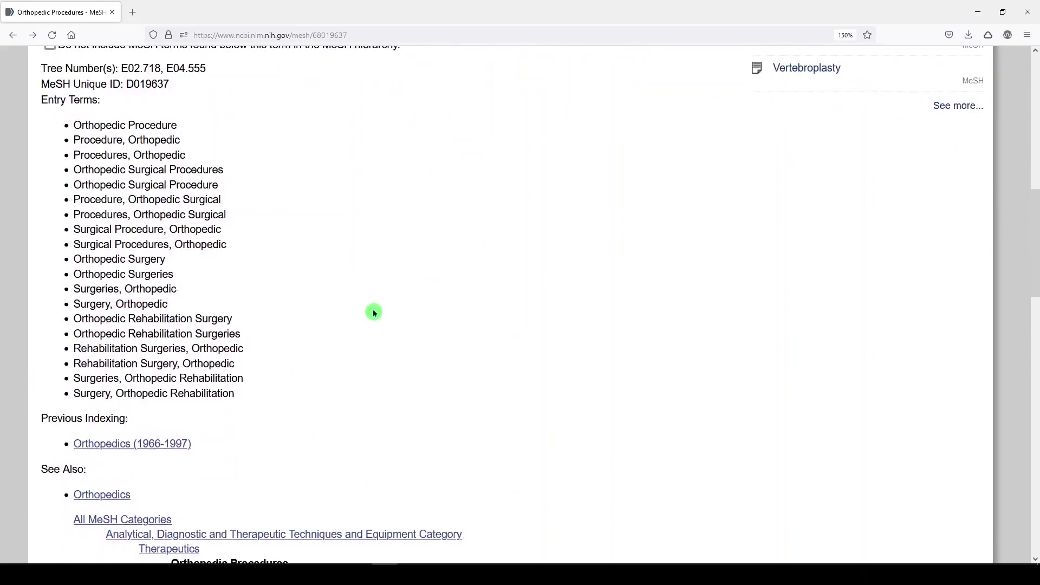
drag(334, 477, 181, 335)
key(ctrl+c)
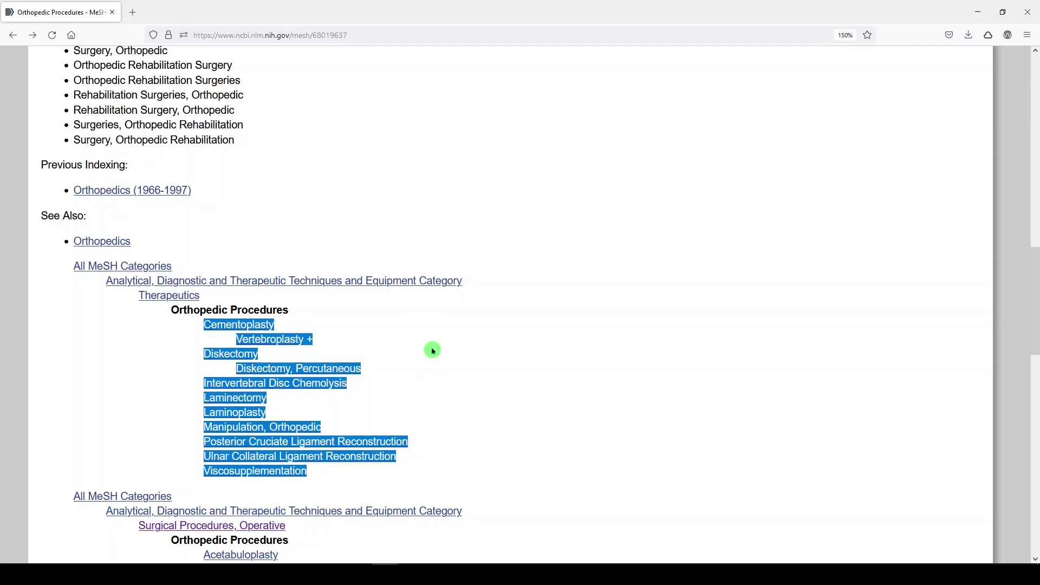
click(415, 336)
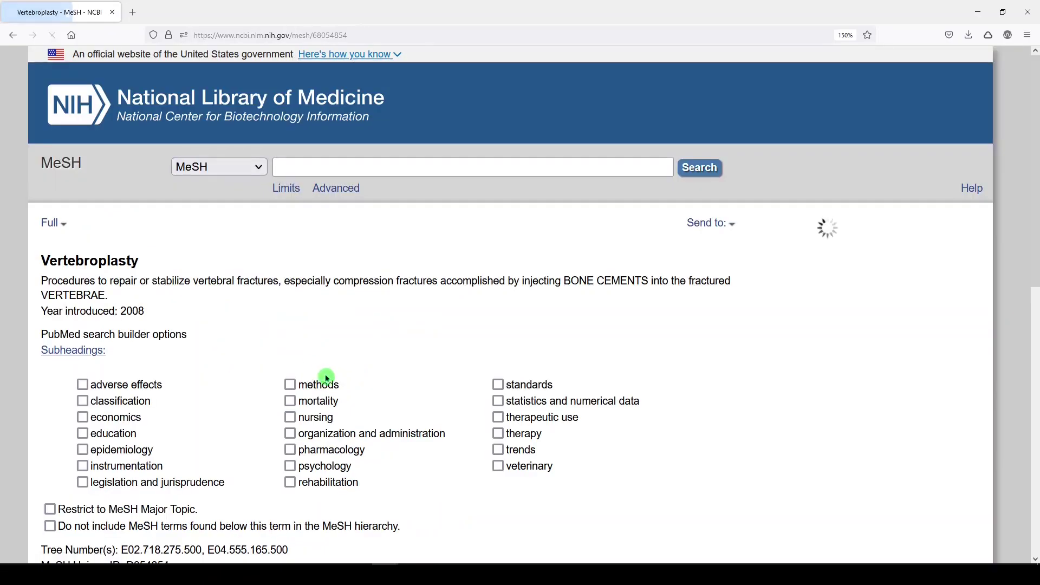
scroll(342, 385, down, 1)
scroll(342, 385, down, 5)
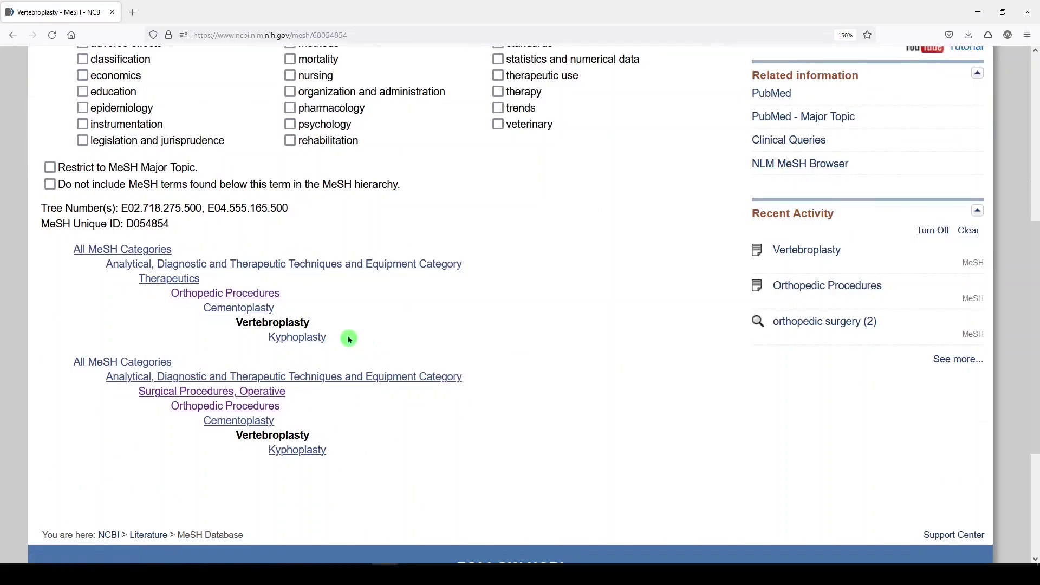
drag(347, 339, 259, 349)
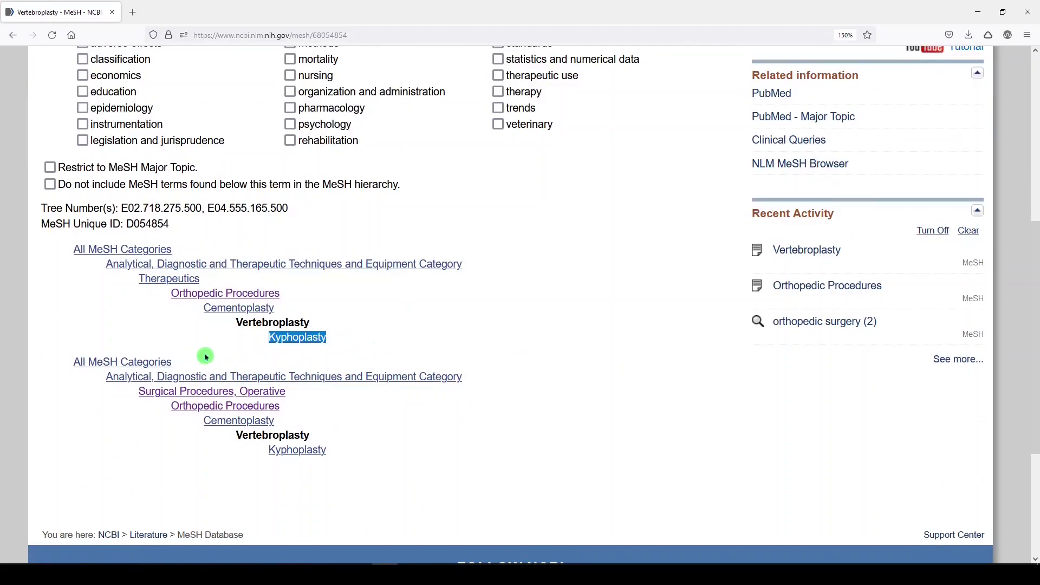
scroll(210, 357, up, 6)
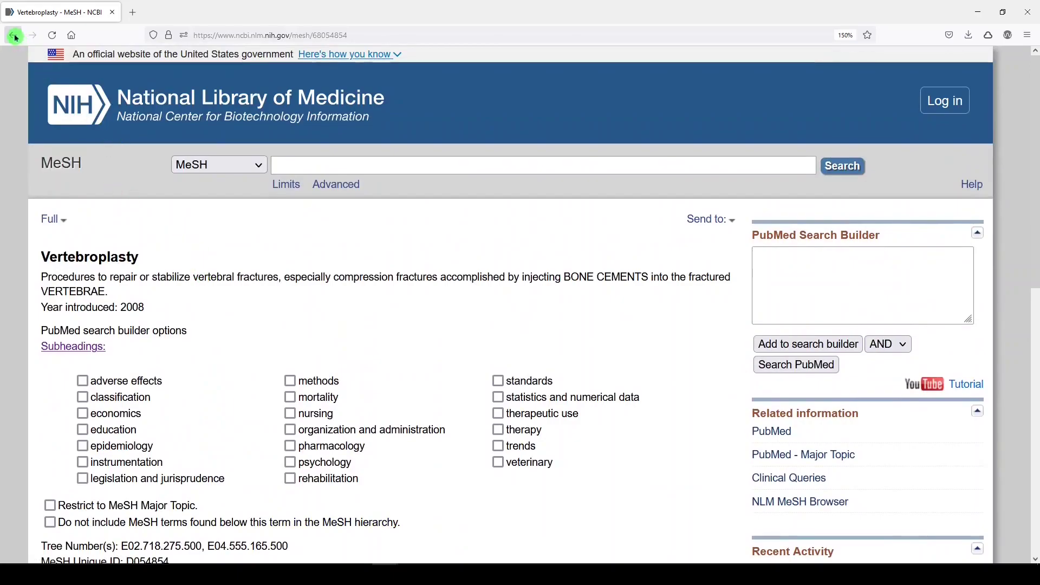
click(15, 37)
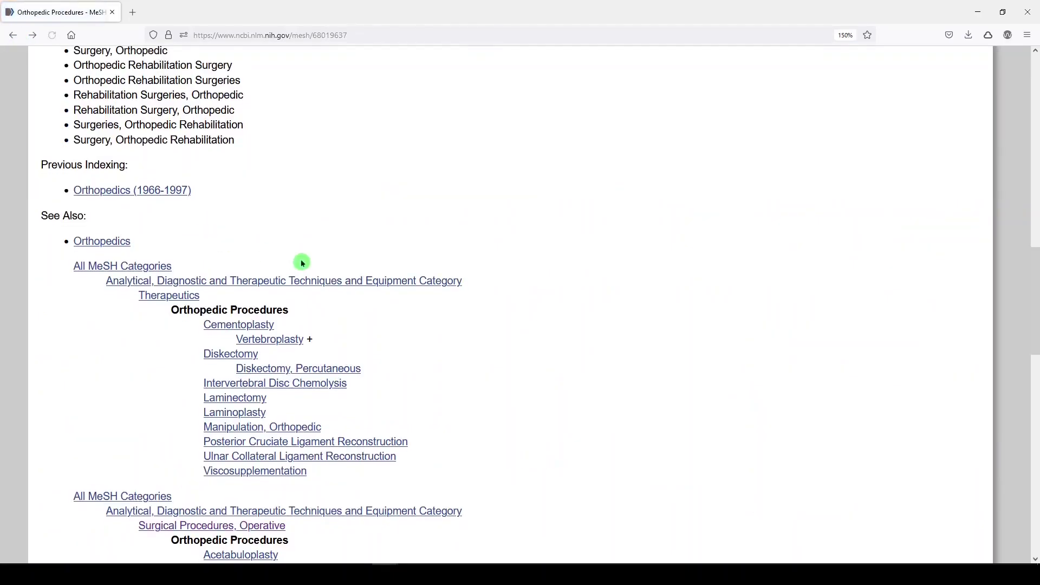
scroll(301, 265, down, 3)
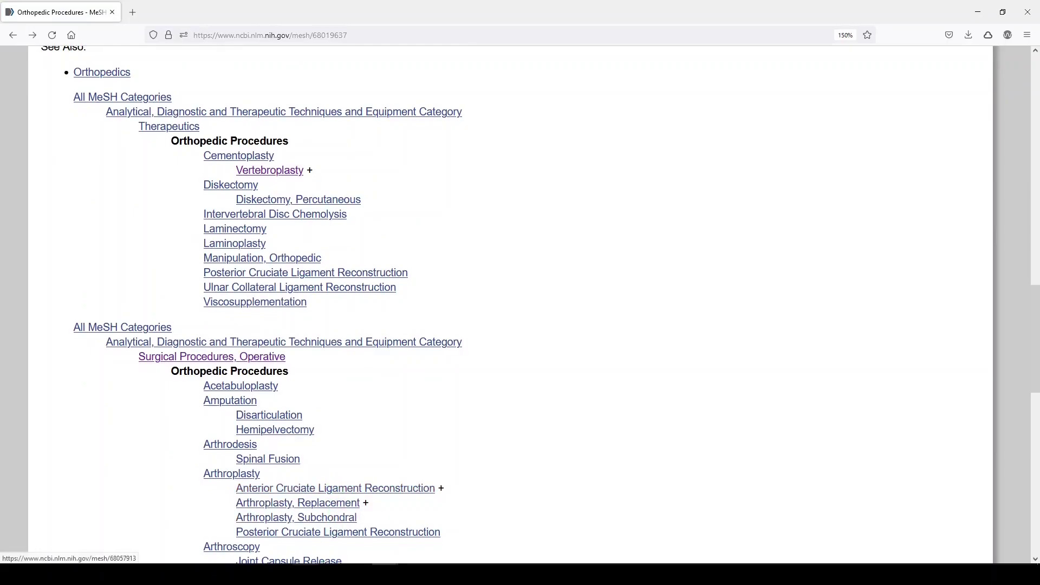
Step: Add Orthopedic Procedures to the PubMed search builder
scroll(596, 301, up, 3)
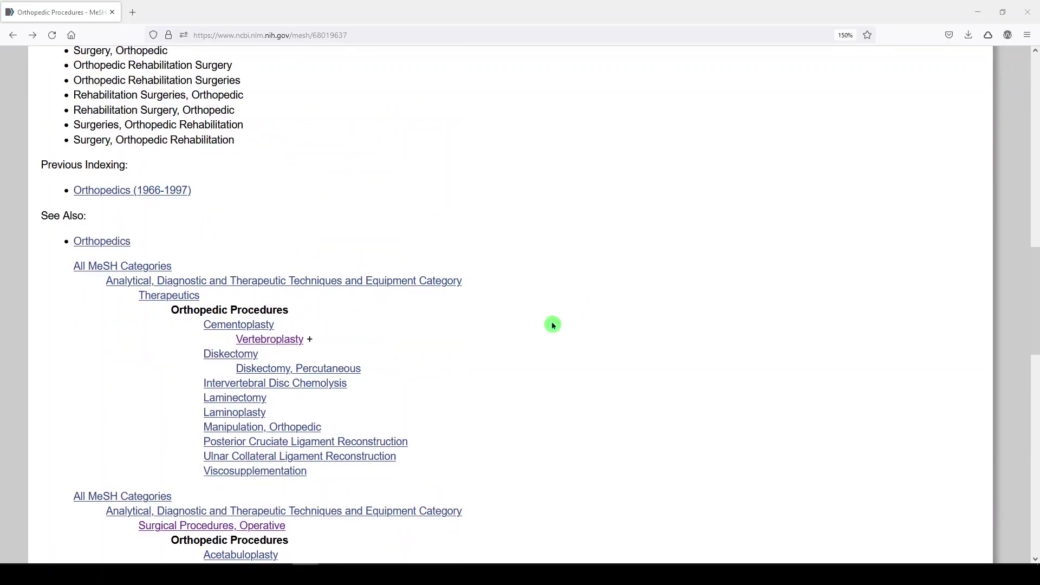
scroll(552, 325, up, 13)
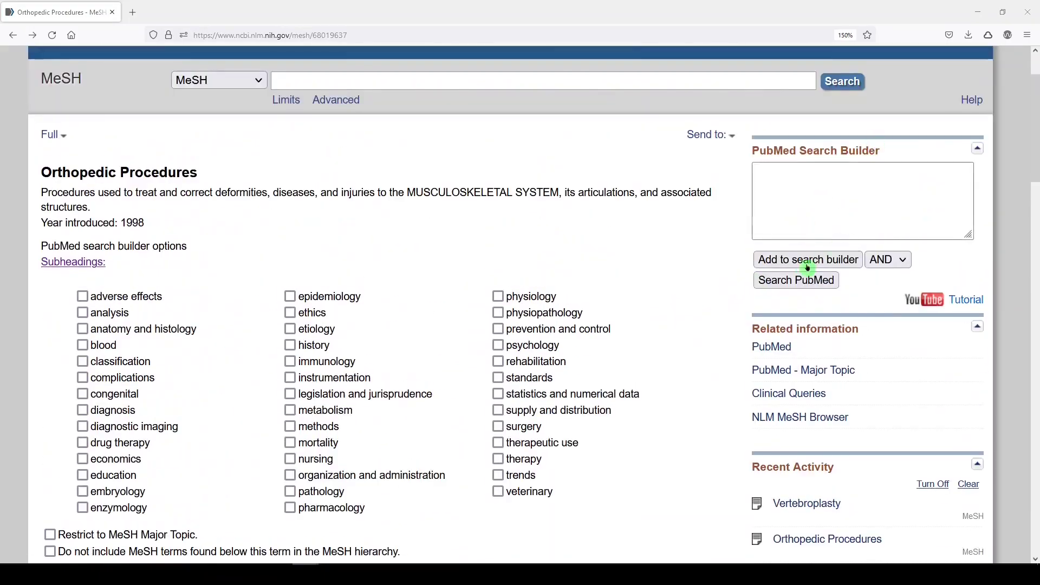
click(808, 260)
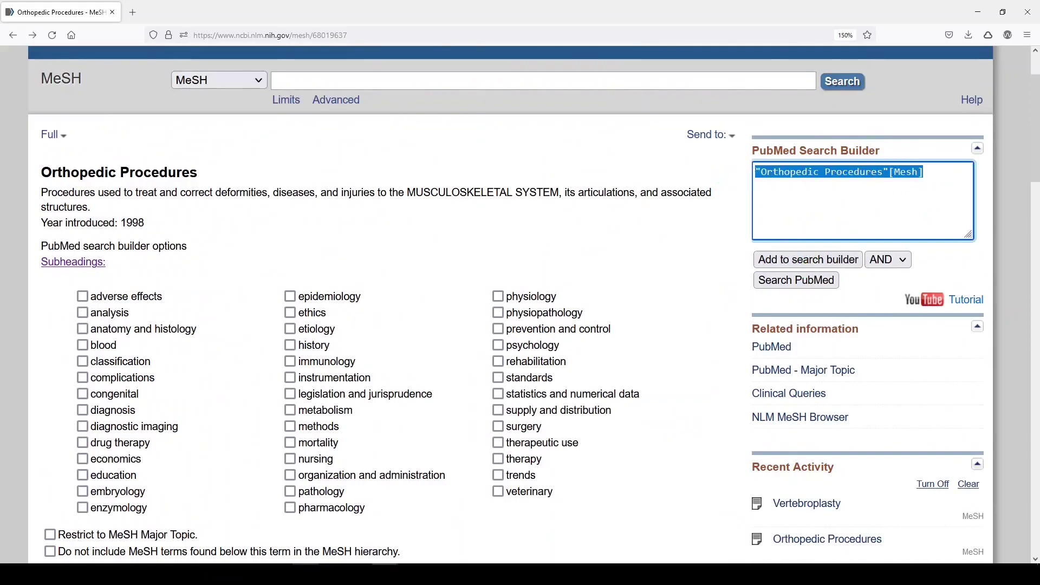
Step: Paste the "Orthopedic Procedures"[Mesh] string into a new Word document and move Word aside
key(alt+Tab)
click(724, 462)
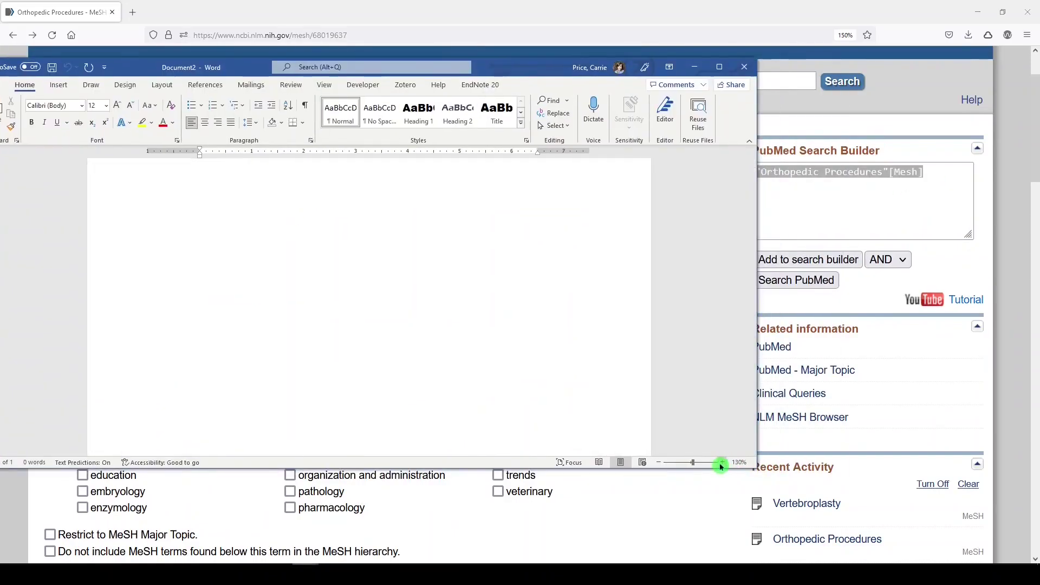
click(723, 463)
text("Orthopedic Procedures"[Mesh])
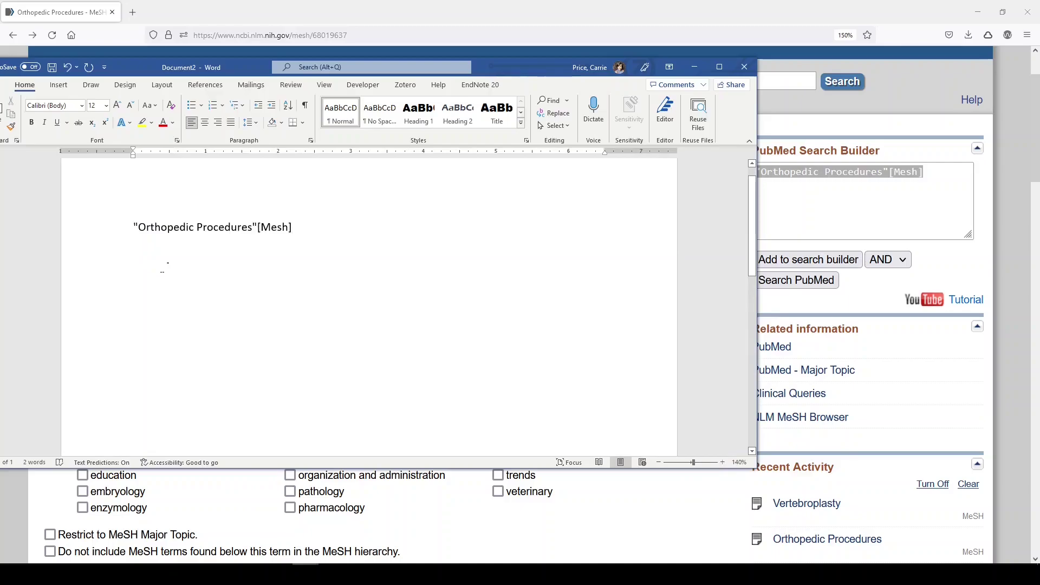
drag(515, 67, 1039, 108)
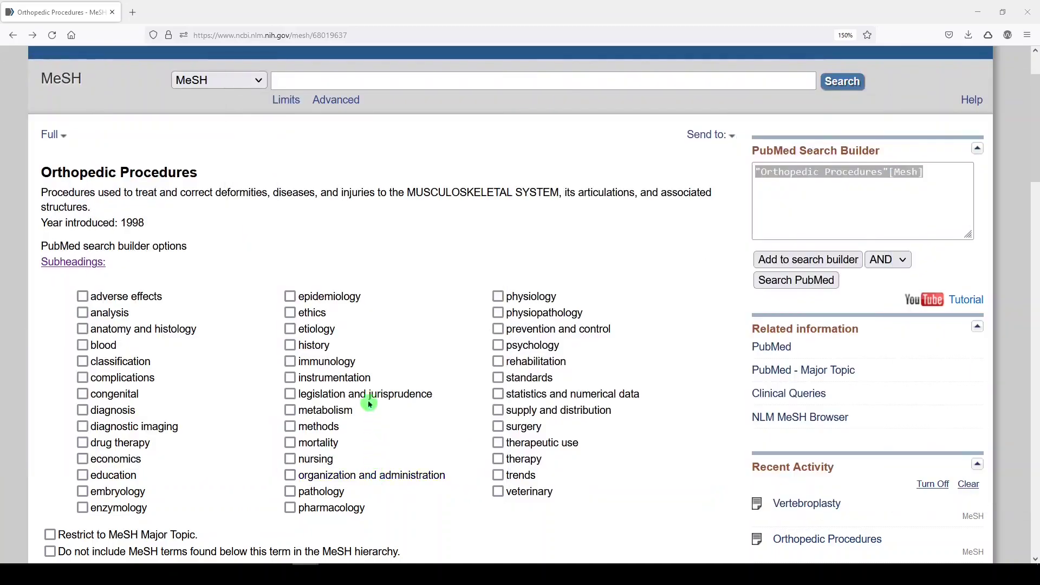
scroll(369, 403, down, 12)
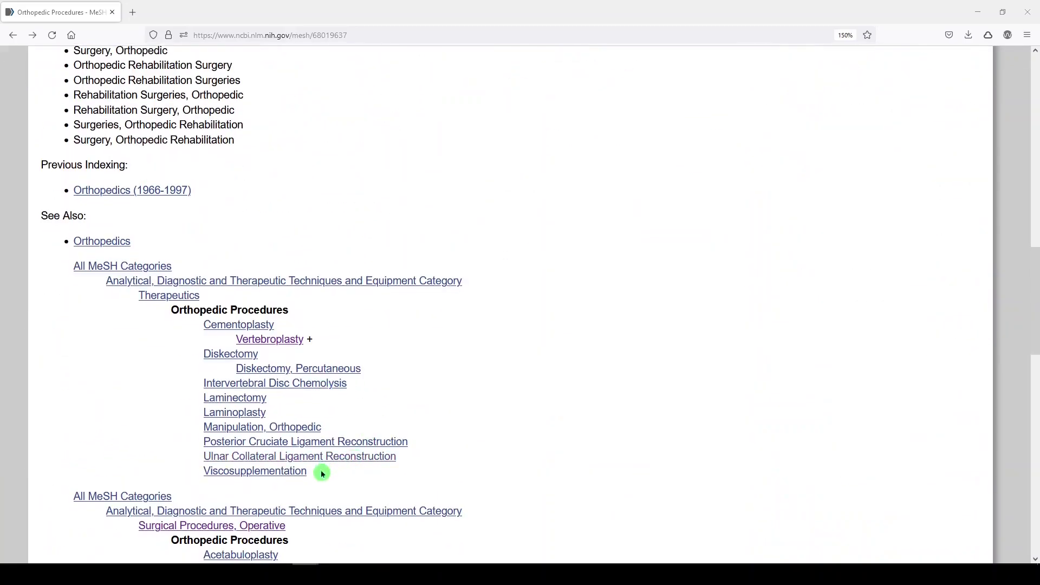
Step: Copy the narrower terms from the MeSH tree into Word as plain text only
drag(322, 474, 203, 441)
key(alt+Tab)
drag(634, 142, 588, 41)
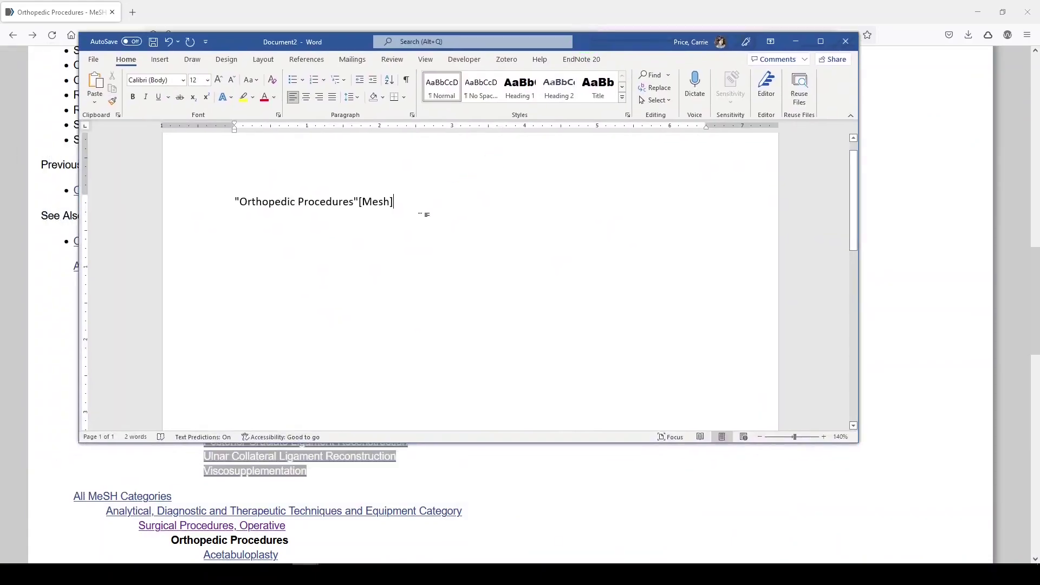
key(ctrl+v)
click(412, 416)
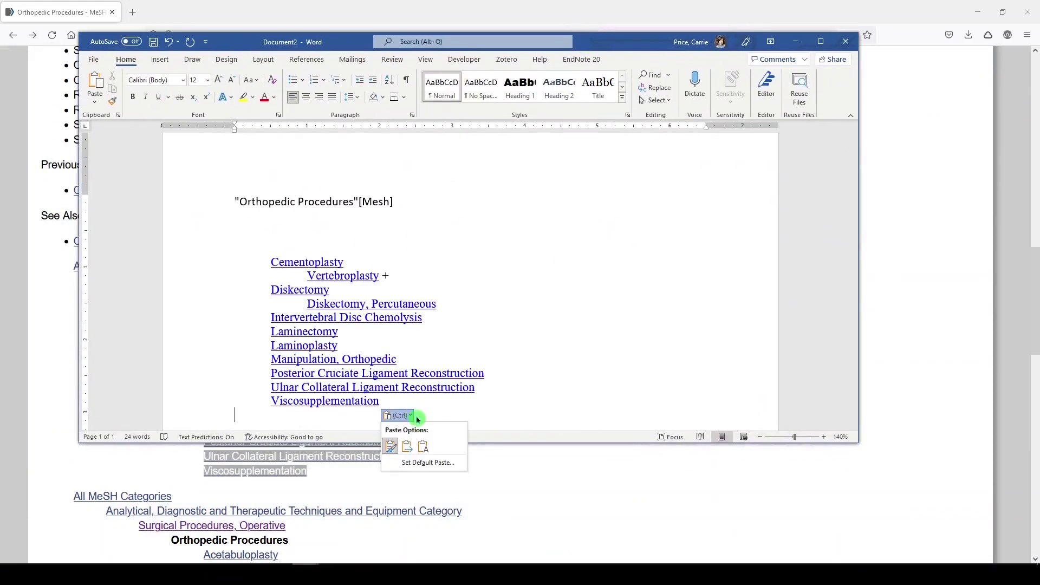
click(424, 447)
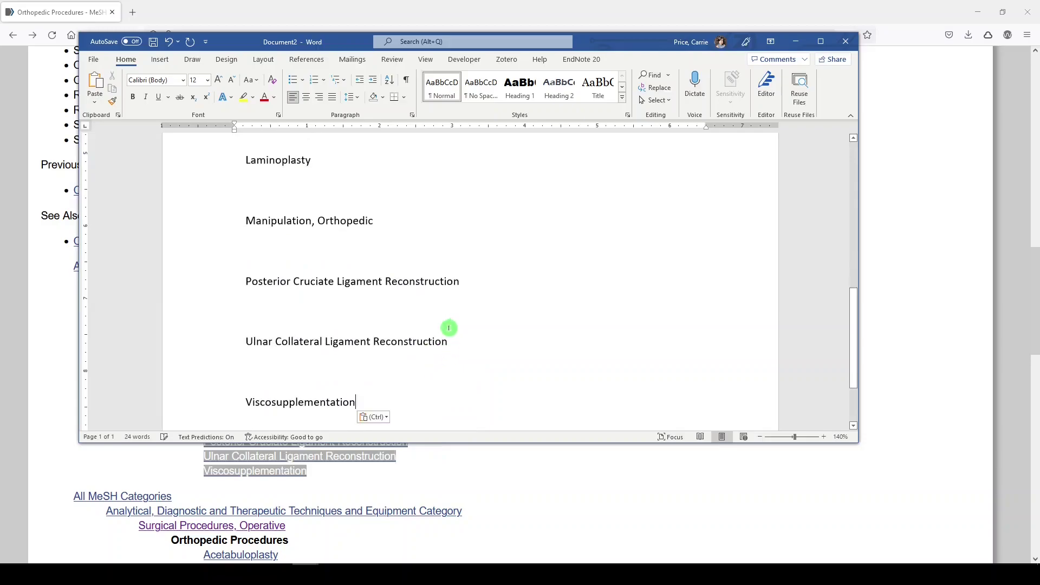
Step: Delete the plus sign after Vertebroplasty, add a new line for Kyphoplasty, and apply No Spacing
scroll(423, 363, up, 8)
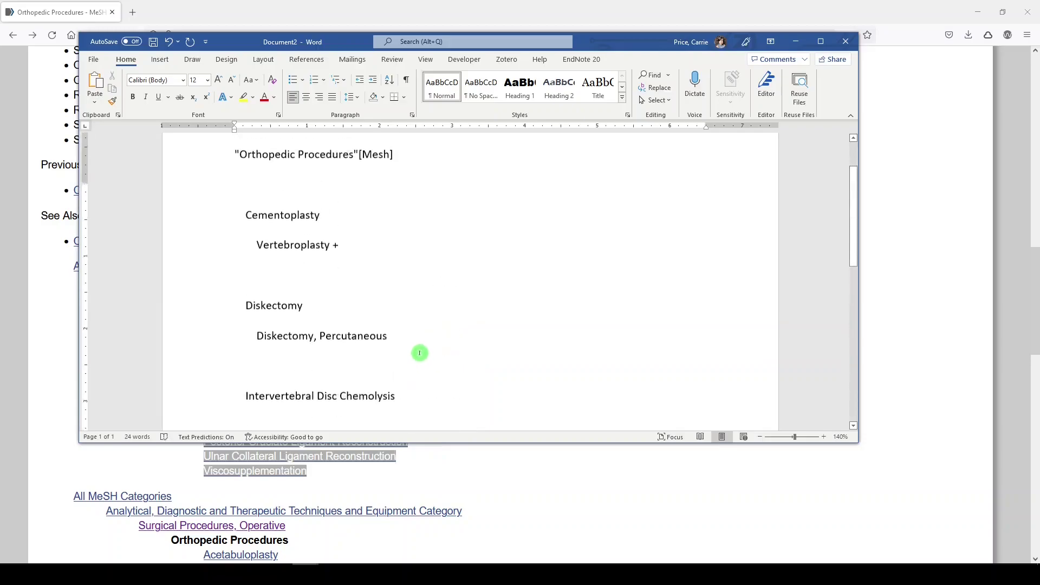
scroll(420, 352, up, 2)
click(341, 317)
key(BackSpace)
key(BackSpace)
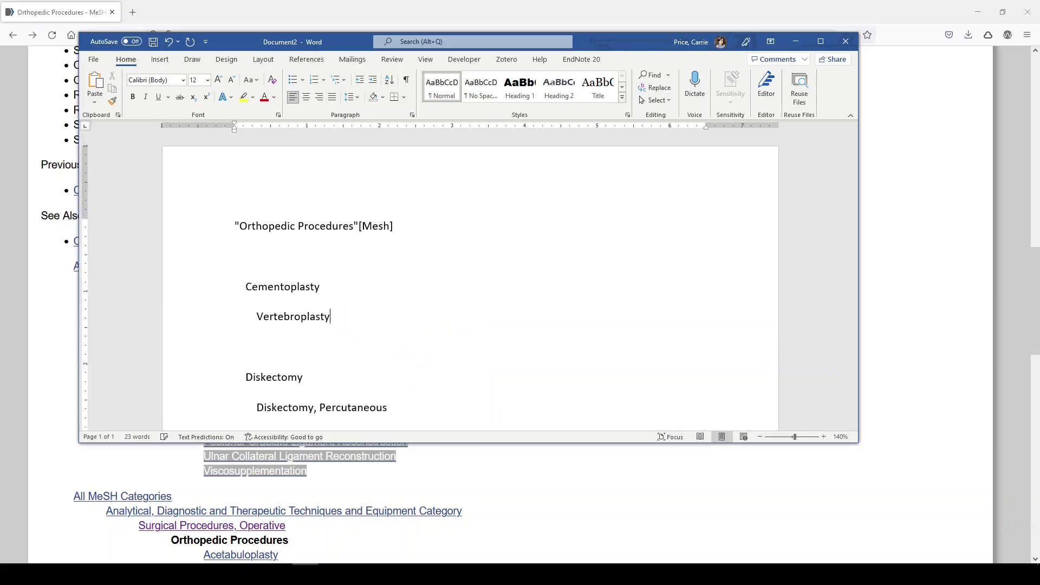
key(Return)
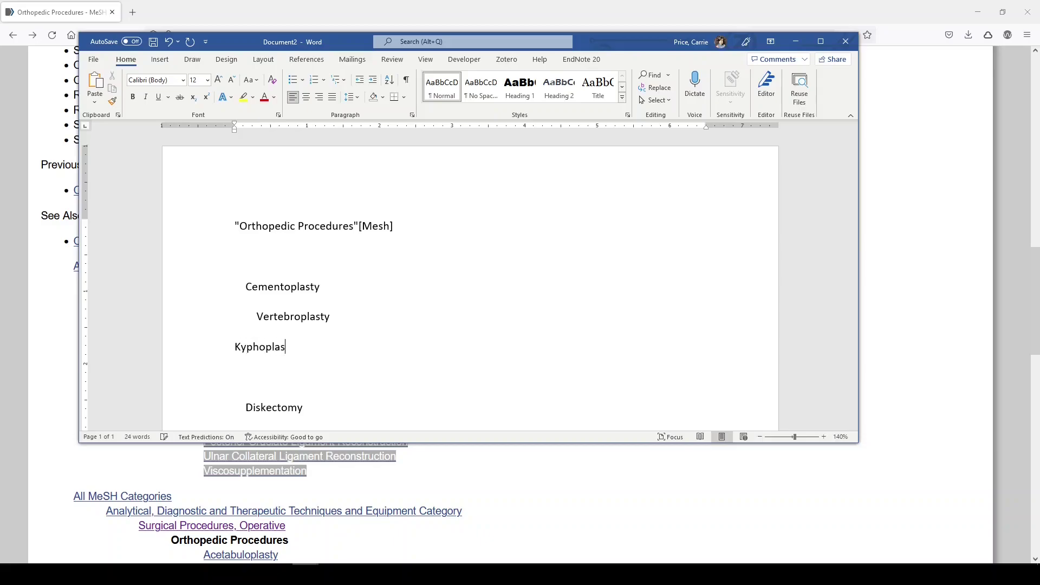
click(257, 331)
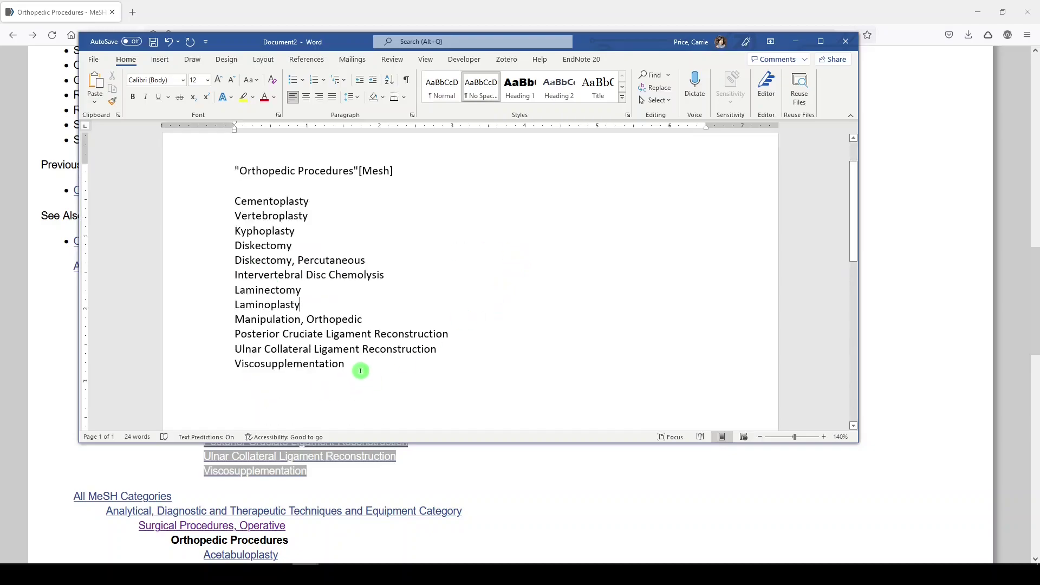
Step: Sort the list of terms alphabetically
drag(360, 370, 169, 201)
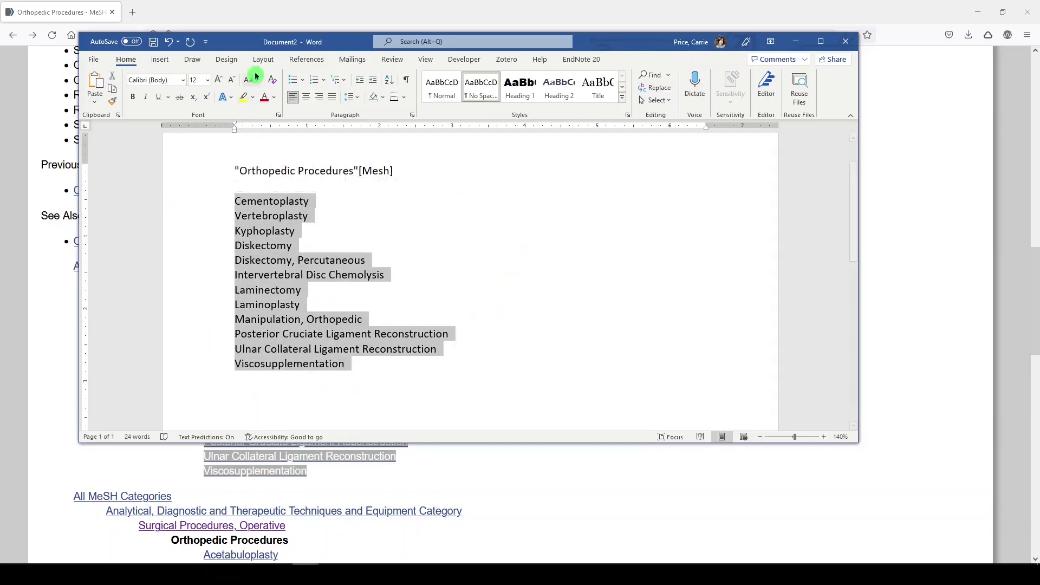
click(389, 80)
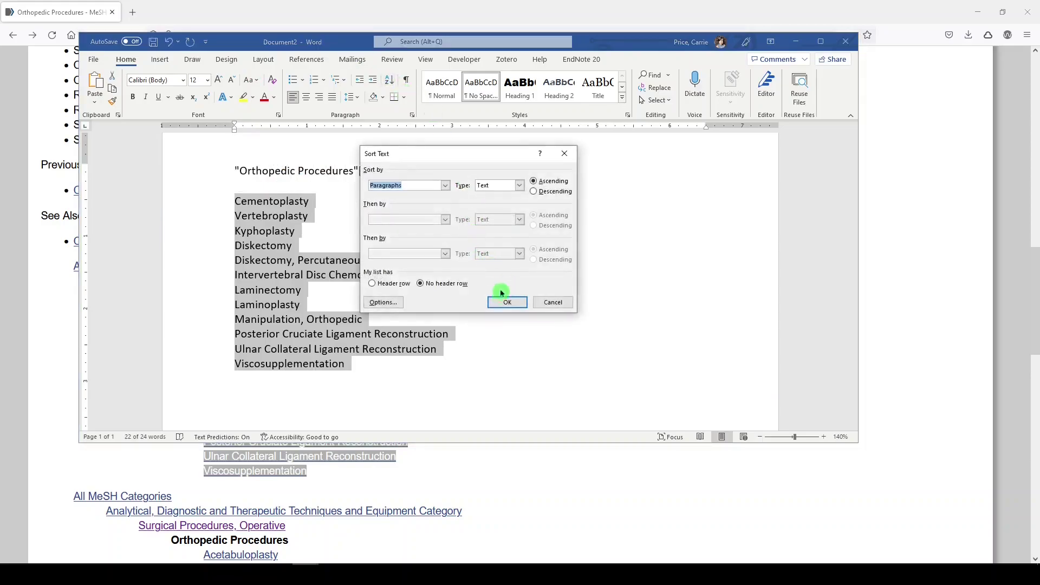
click(501, 293)
Step: Use Find and Replace with ^& to join the terms into one [mesh] OR string
click(657, 88)
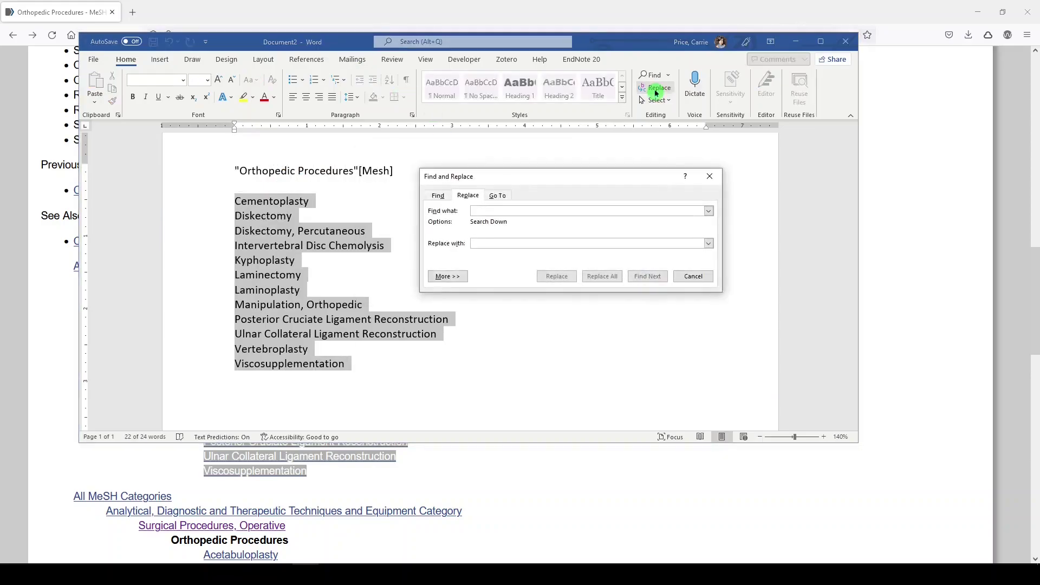
text(^&)
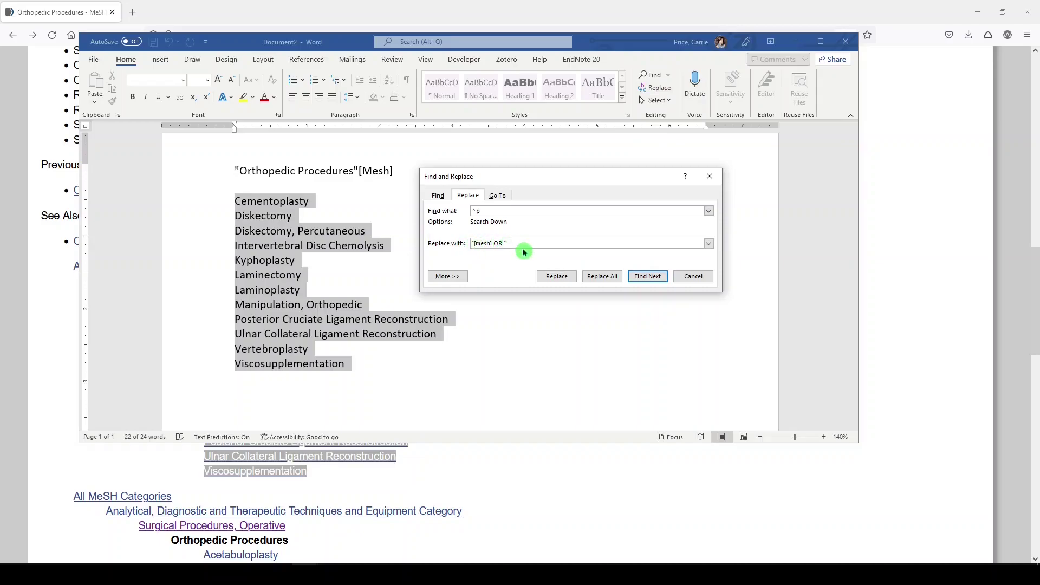
click(605, 277)
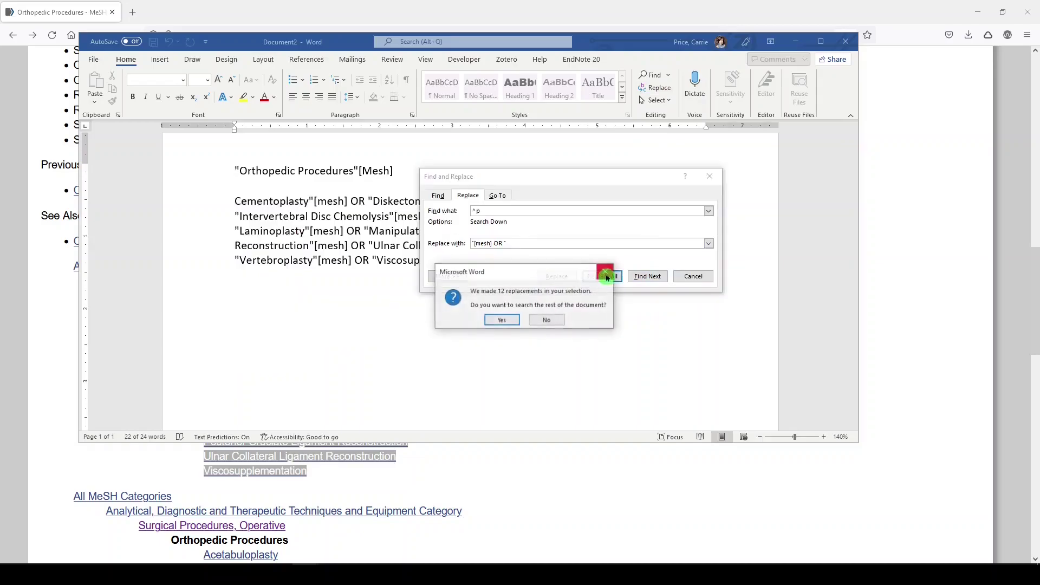
click(558, 322)
click(710, 179)
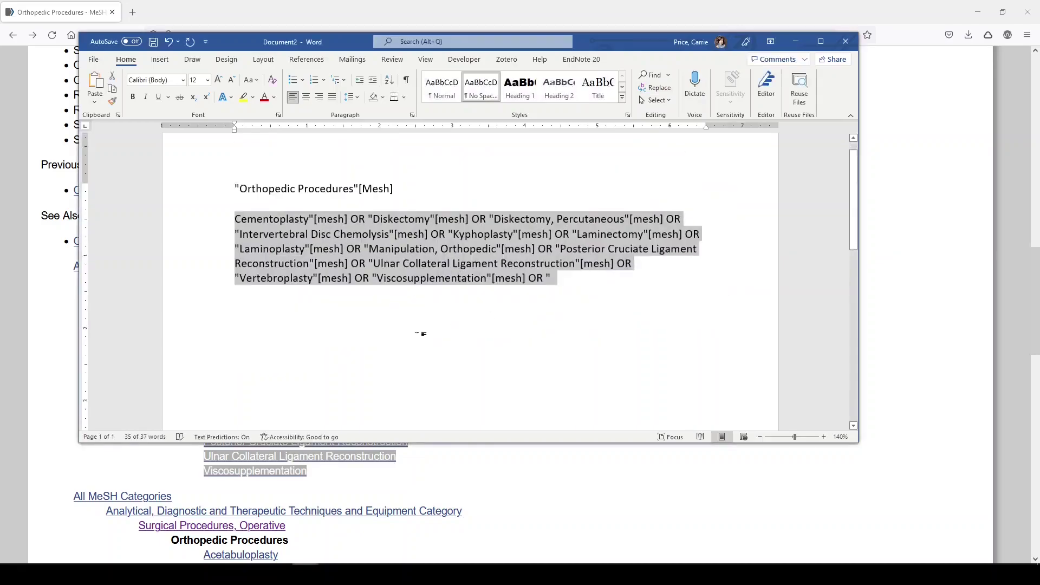
click(271, 244)
Step: Join Cementoplasty to Orthopedic Procedures with OR ", delete the trailing OR, and select the string
click(234, 219)
key(BackSpace)
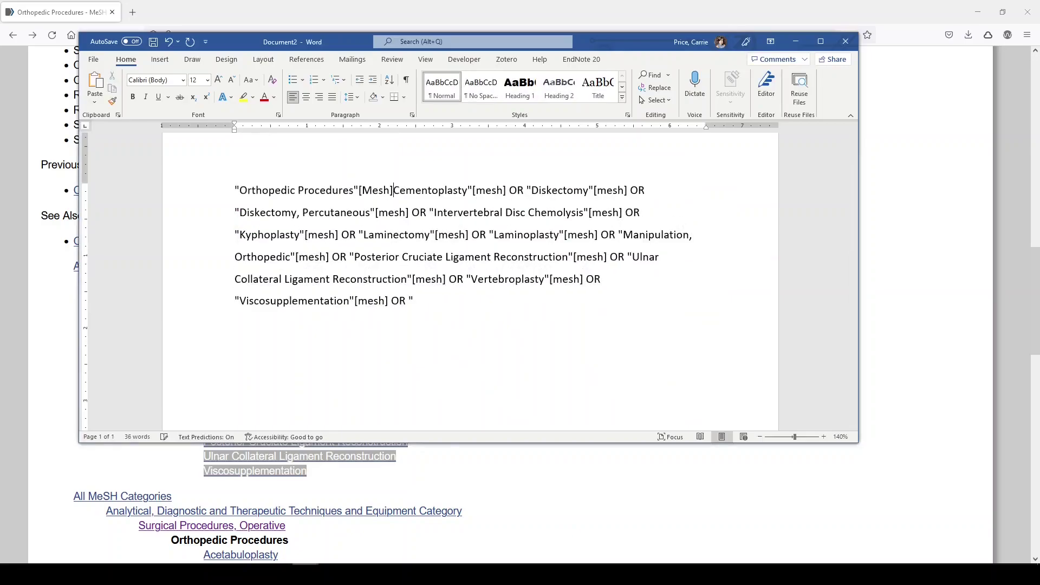
text(OR ")
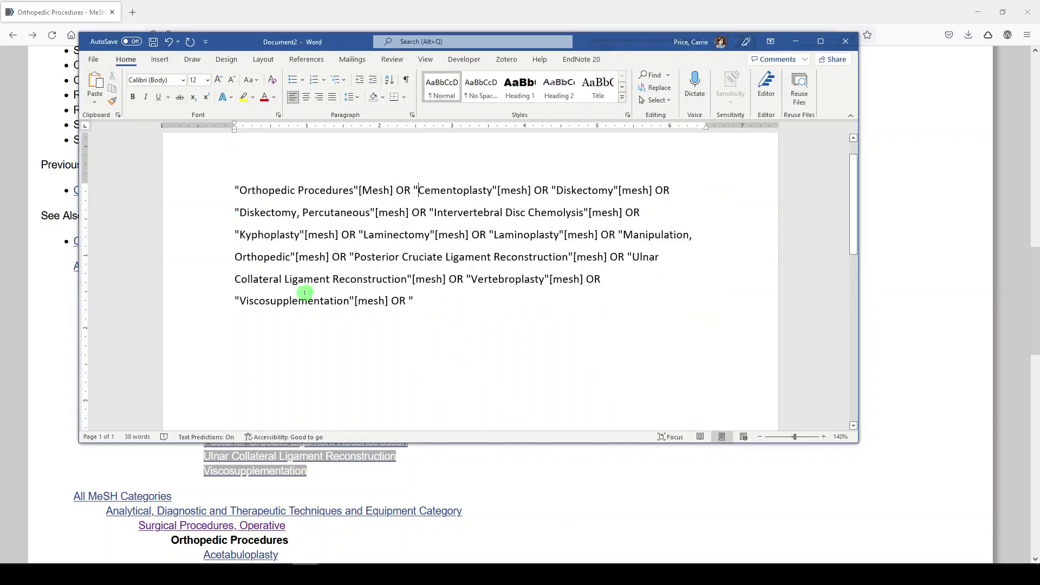
click(456, 307)
key(BackSpace)
key(BackSpace)
key(BackSpace)
key(BackSpace)
key(BackSpace)
drag(339, 311, 207, 192)
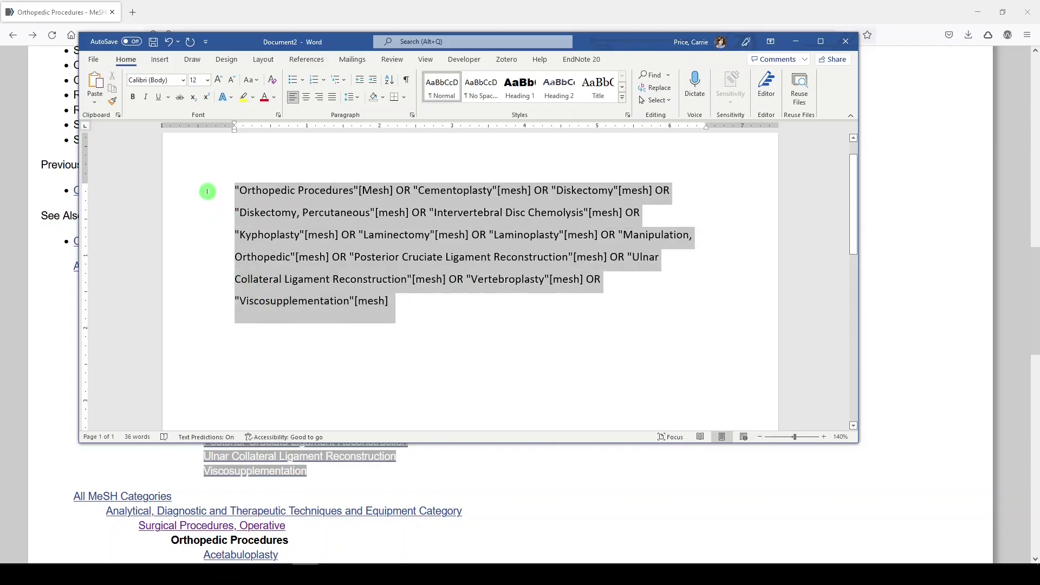
drag(601, 41, 1039, 70)
Step: Replace the builder query with the OR-joined MeSH string and search PubMed, getting 344,865 results
scroll(348, 304, up, 15)
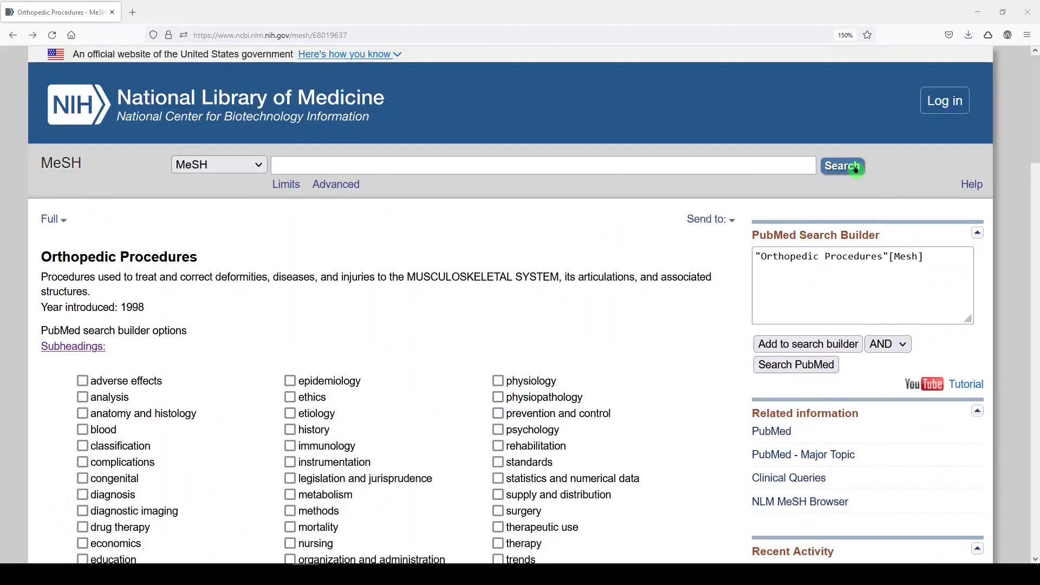
drag(933, 279, 724, 262)
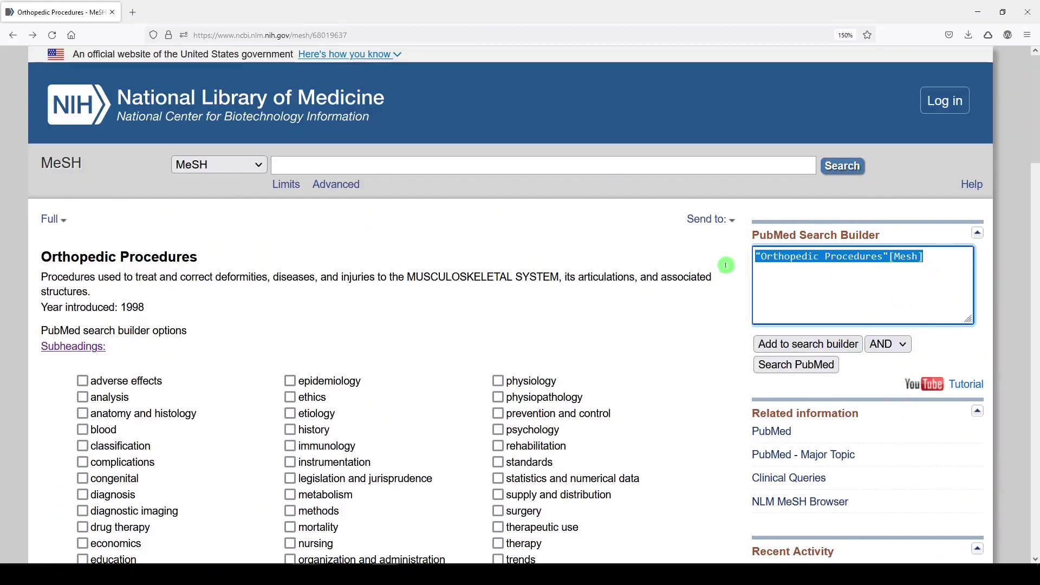
key(BackSpace)
key(ctrl+v)
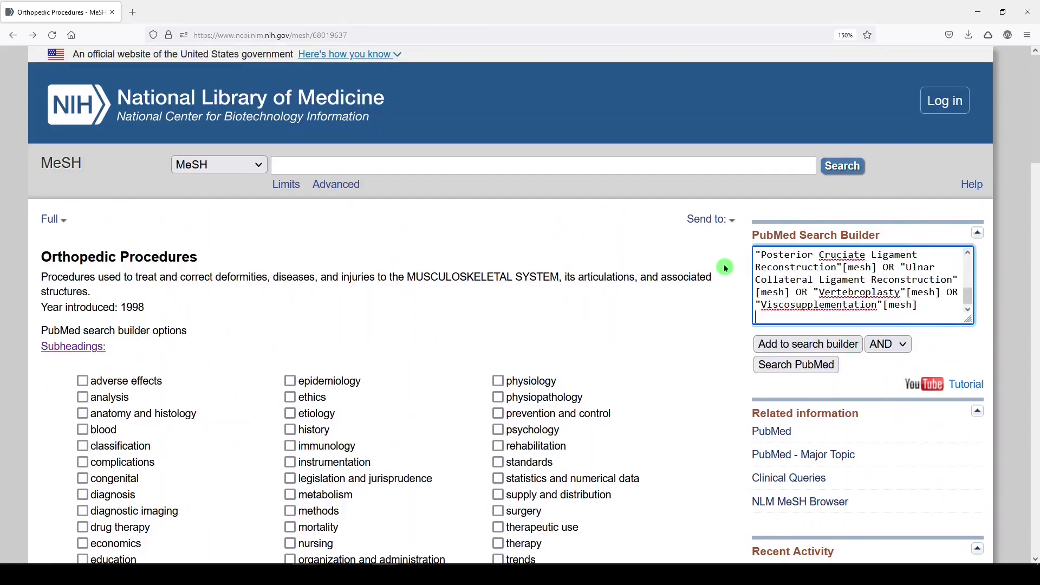
click(796, 364)
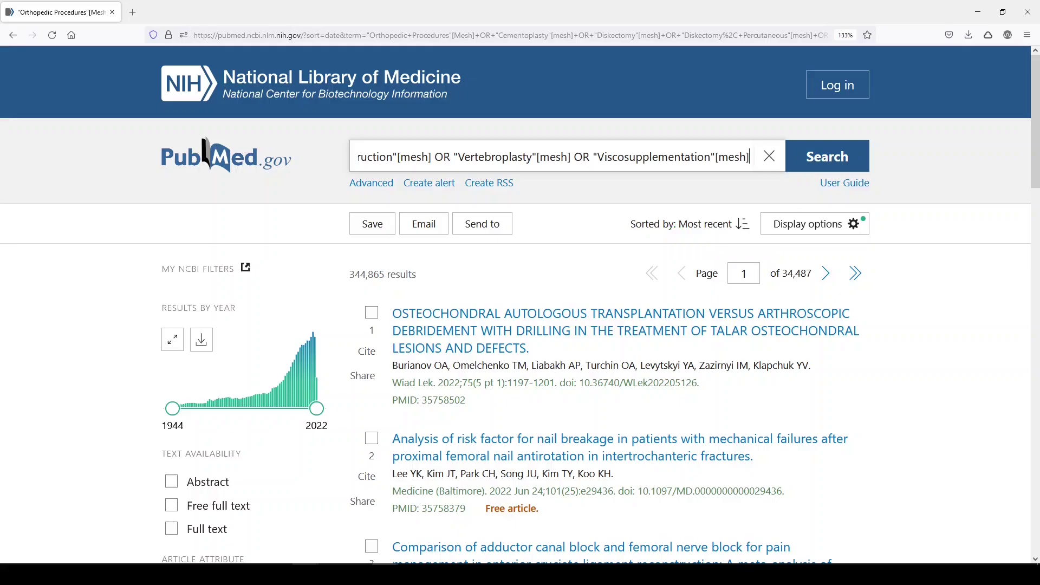
Step: Replace every OR with ^p so each quoted [mesh] term sits on its own line, then maximize Word
key(alt+Tab)
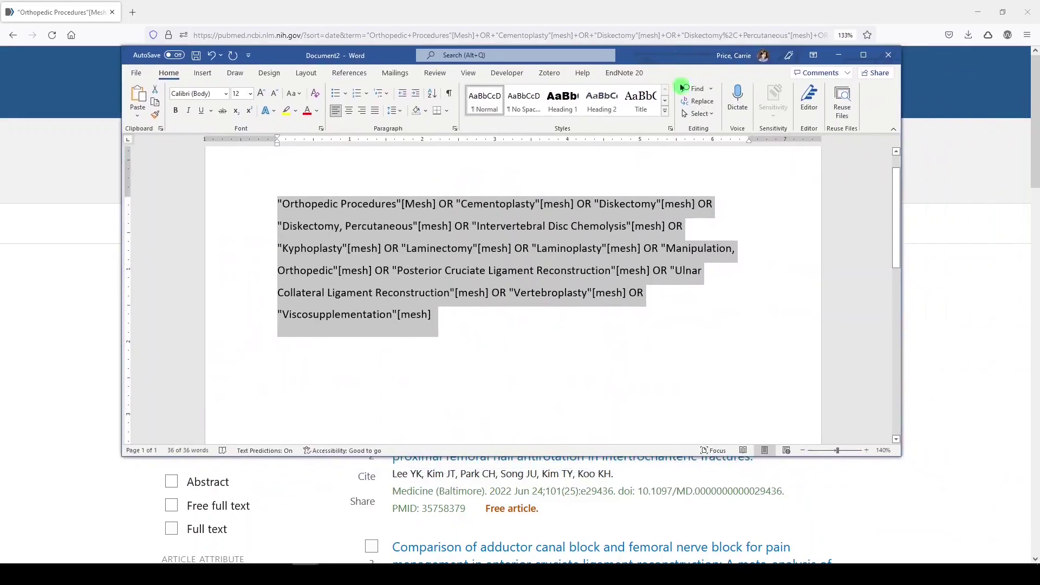
click(521, 353)
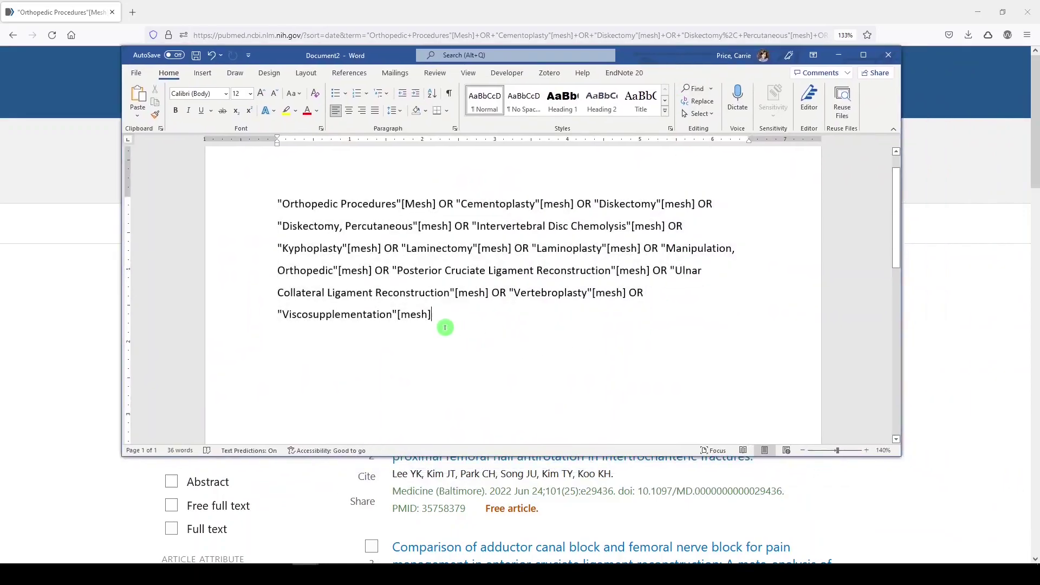
drag(442, 322, 195, 204)
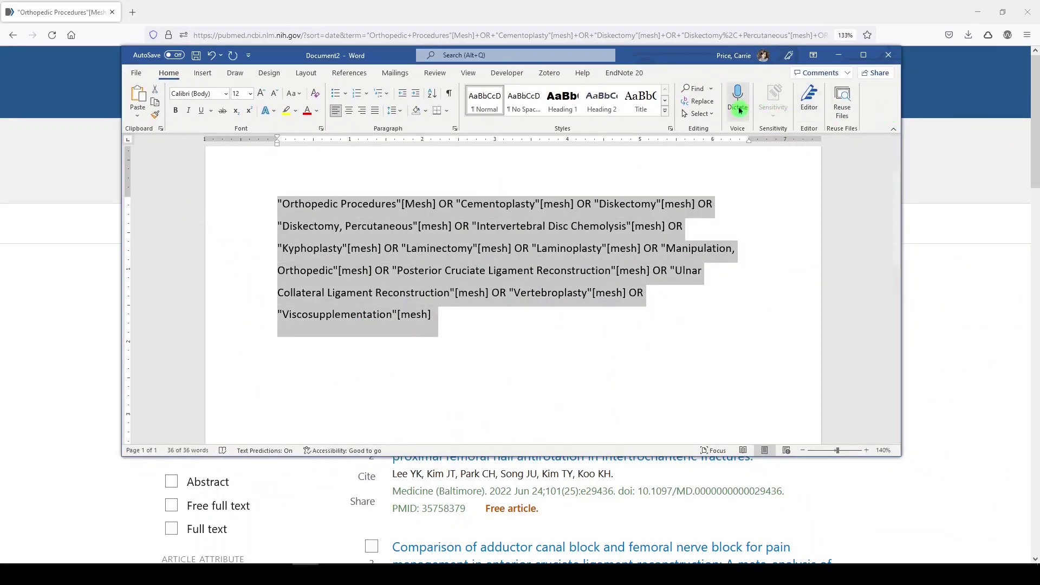
click(705, 102)
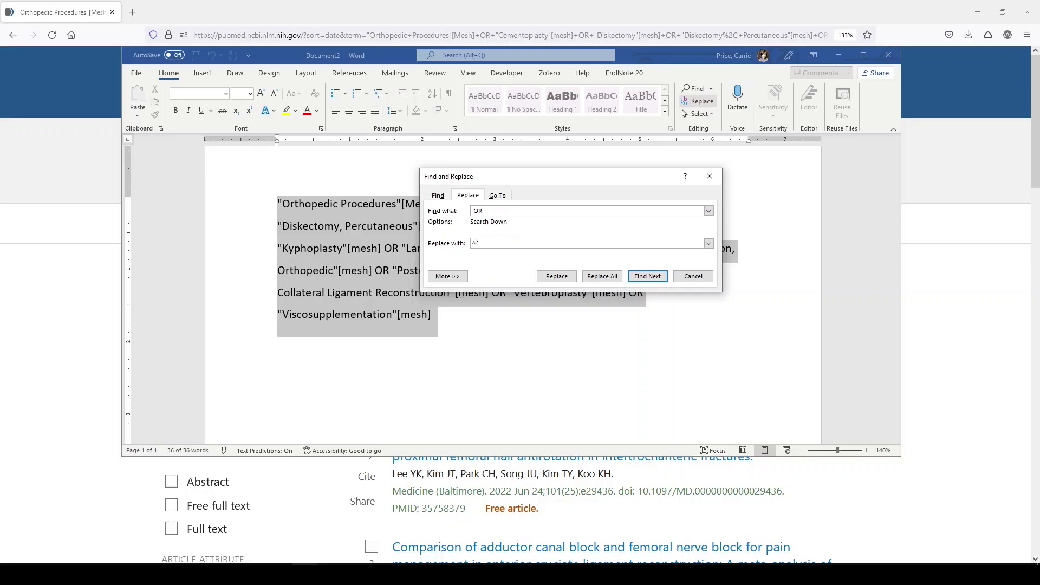
key(alt+a)
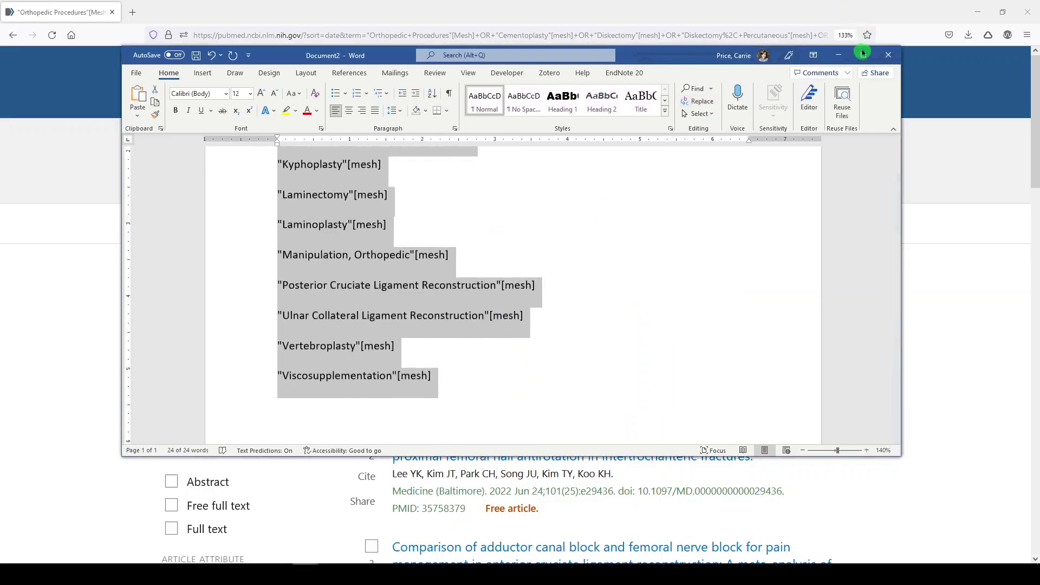
click(864, 55)
Step: Paste a second copy of the term list below the original list
scroll(485, 390, up, 1)
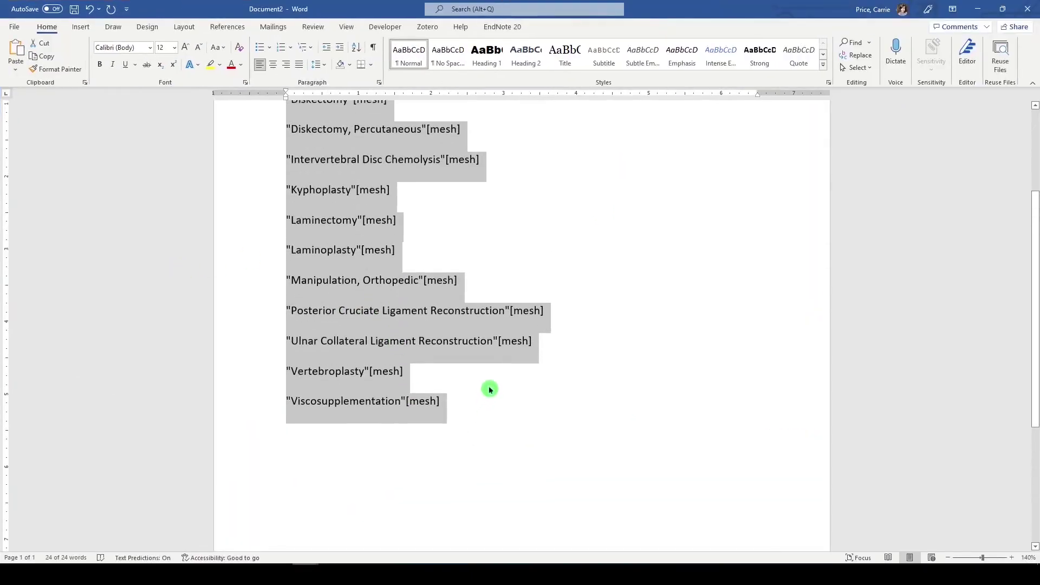
click(498, 421)
key(Return)
key(Return)
key(Return)
key(Return)
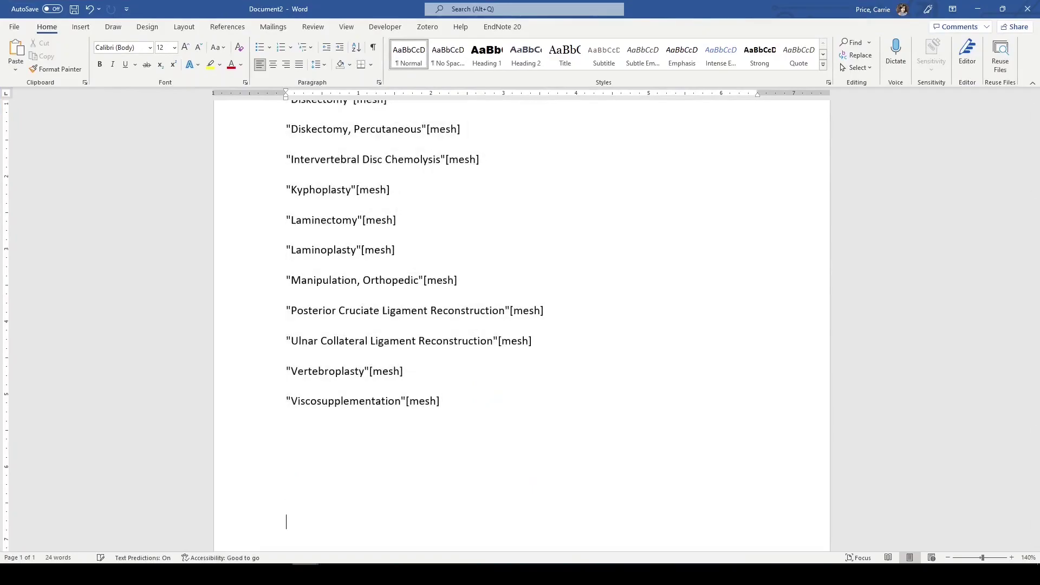
scroll(566, 410, down, 3)
text("Orthopedic Procedures"[Mesh] "Cementoplasty"[mesh] "Diskectomy"[mesh] "Diskectomy, Percutaneous"[mesh] "Intervertebral Disc Chemolysis"[mesh] "Kyphoplasty"[mesh] "Laminectomy"[mesh] "Laminoplasty"[mesh] "Manipulation, Orthopedic"[mesh] "Posterior Cruciate Ligament Reconstruction"[mesh] "Ulnar Collateral Ligament Reconstruction"[mesh] "Vertebroplasty"[mesh] "Viscosupplementation"[mesh])
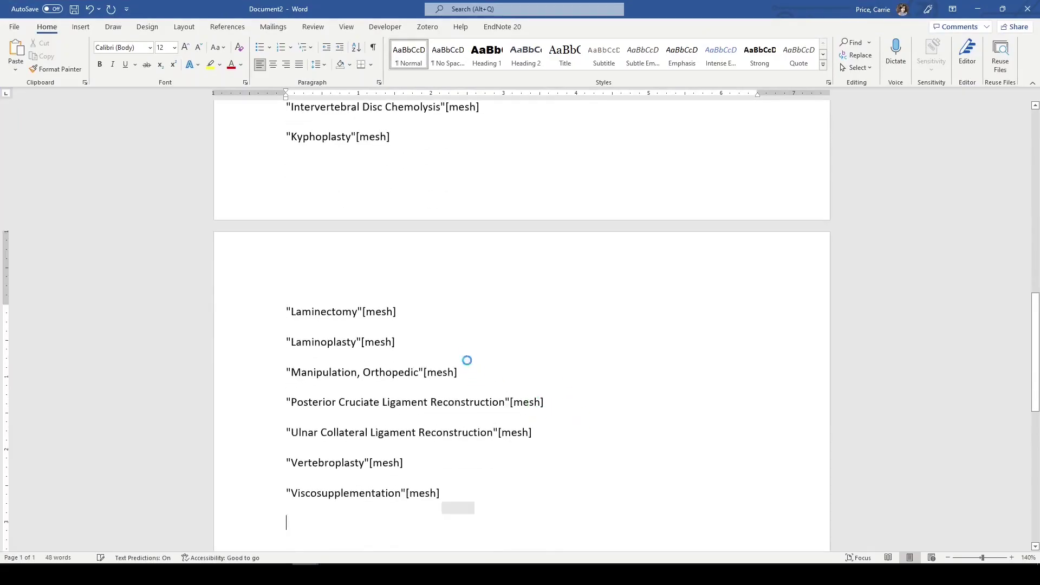
Step: Replace every [mesh] tag with [tw] in the pasted copy only, making 13 changes
drag(460, 492, 253, 433)
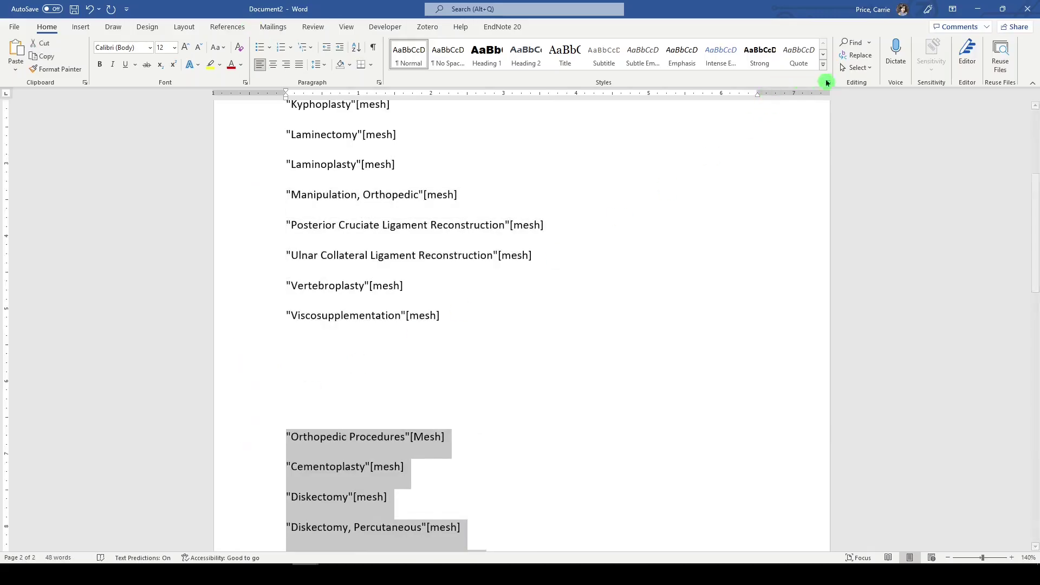
click(856, 55)
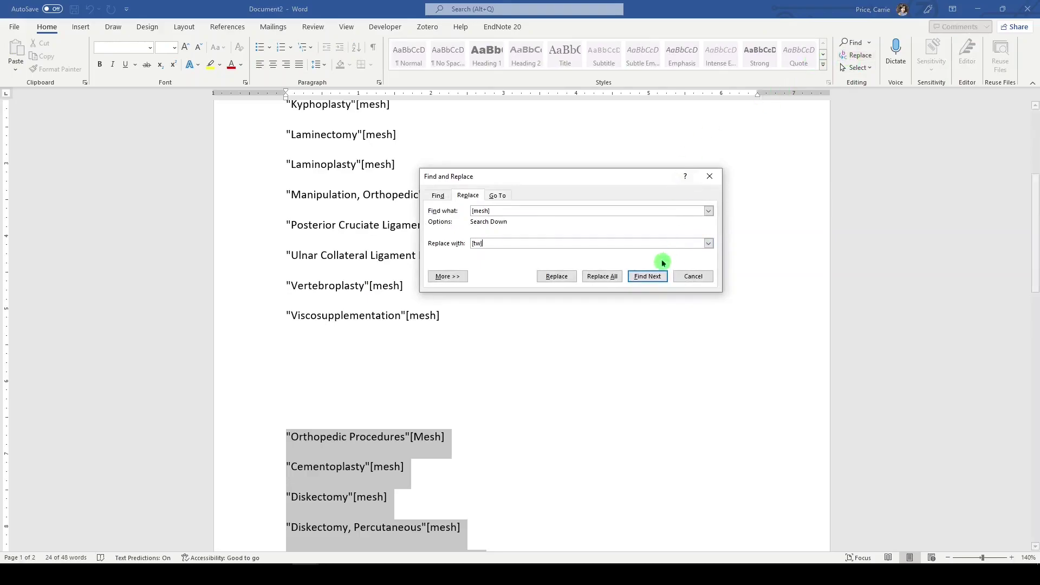
click(602, 277)
click(546, 325)
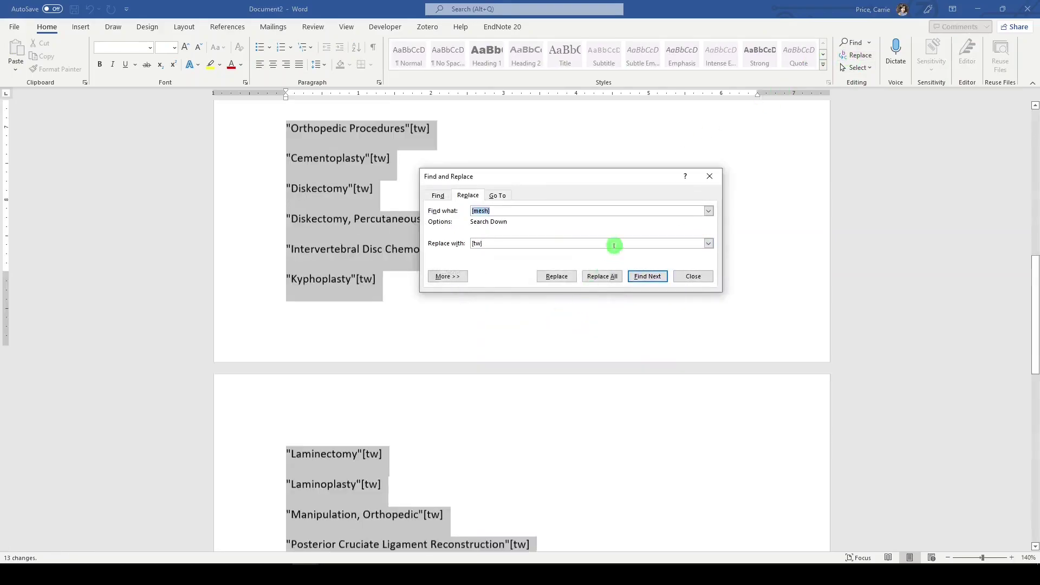
Step: Delete the "Diskectomy, Percutaneous" and "Manipulation, Orthopedic" lines from the [tw] list
click(709, 176)
scroll(542, 406, up, 3)
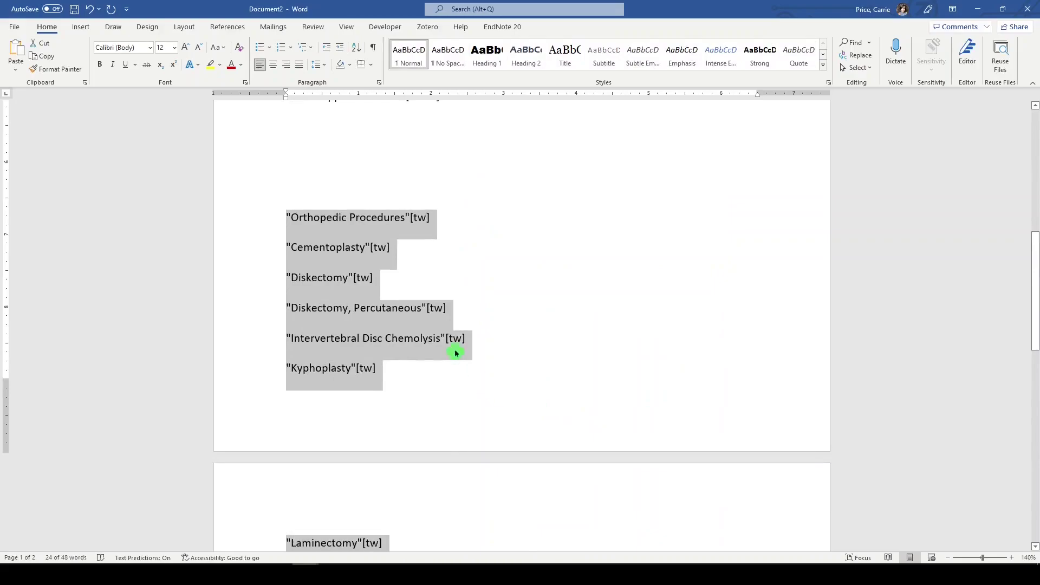
drag(461, 317, 258, 308)
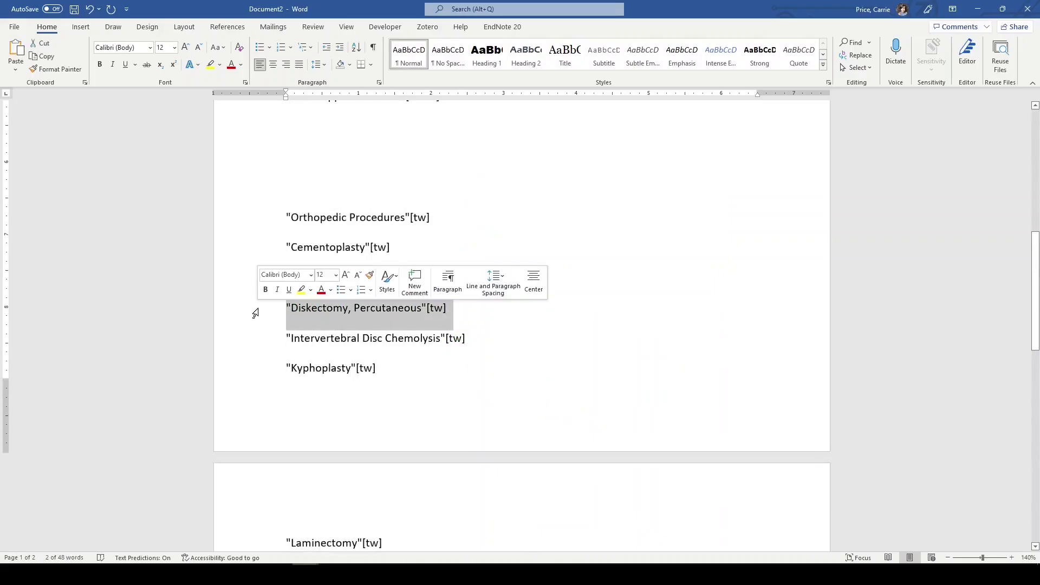
key(Delete)
scroll(371, 335, down, 4)
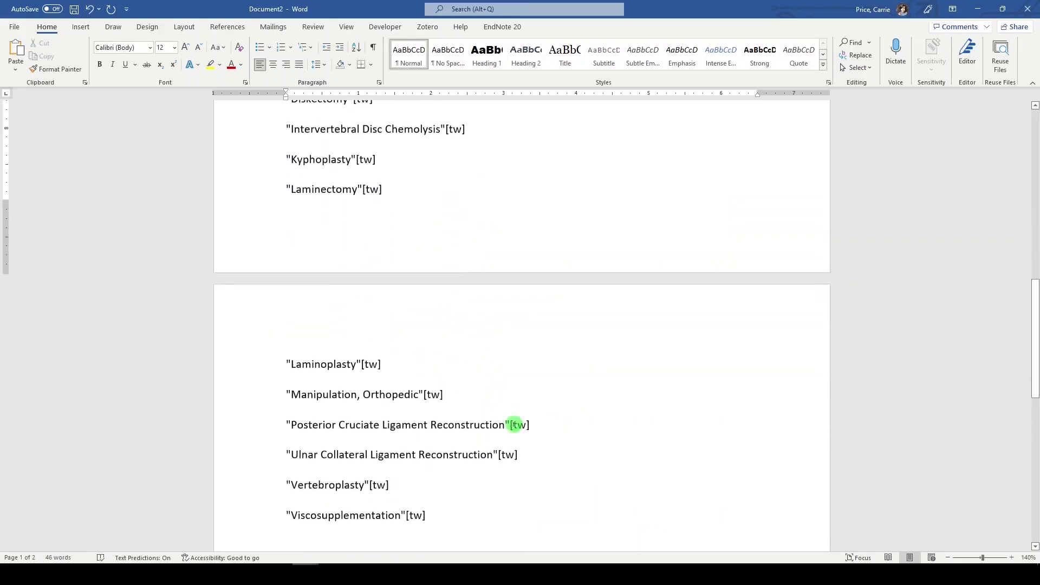
click(471, 394)
triple_click(430, 395)
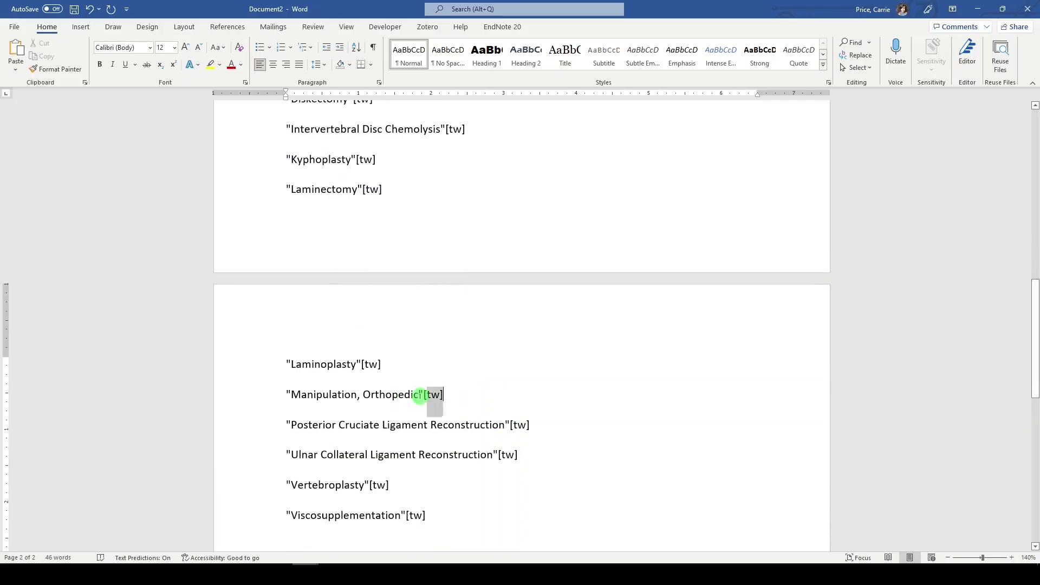
key(Delete)
Step: Start a new line below "Orthopedic Procedures"[tw]
scroll(445, 216, up, 3)
click(445, 216)
key(Return)
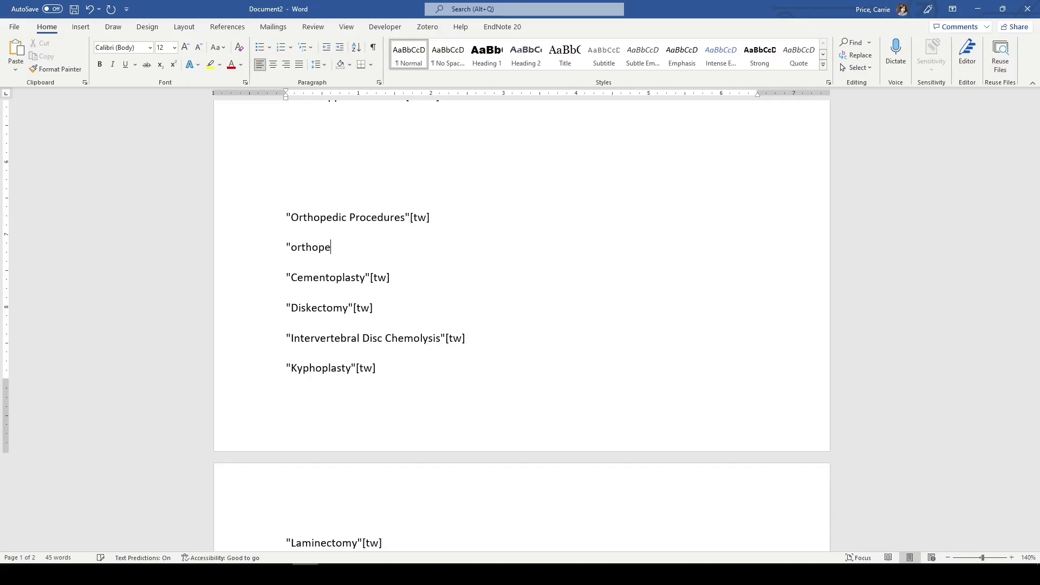
Step: Type "orthopedic procedure"[tw], "orthopaedic surgery"[tw] and "orthopaedic procedure"[tw] on separate lines
text("orthopedic procedure"[tw])
key(Return)
text("pro)
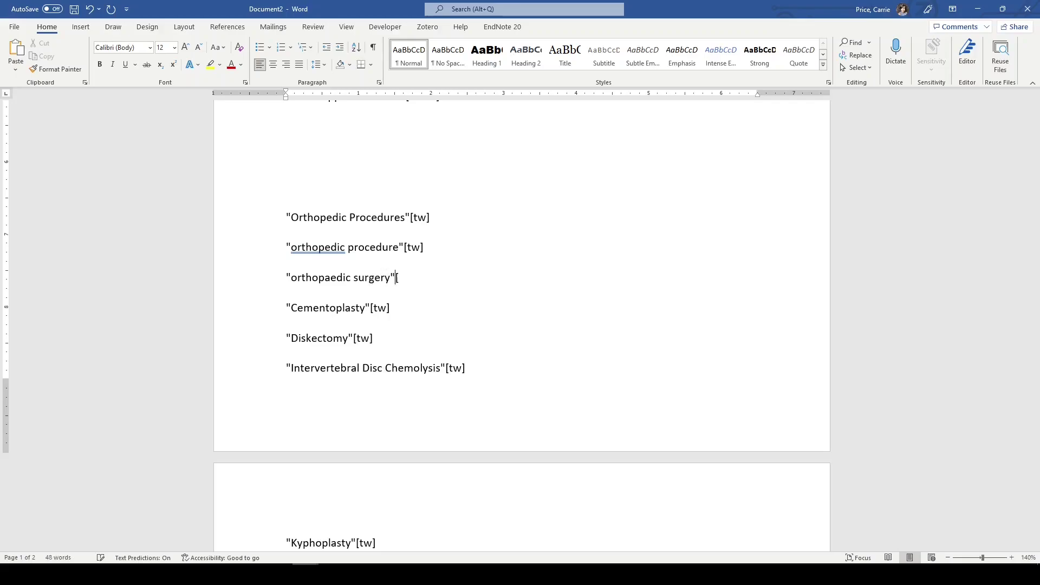
text(tw])
key(Return)
key(BackSpace)
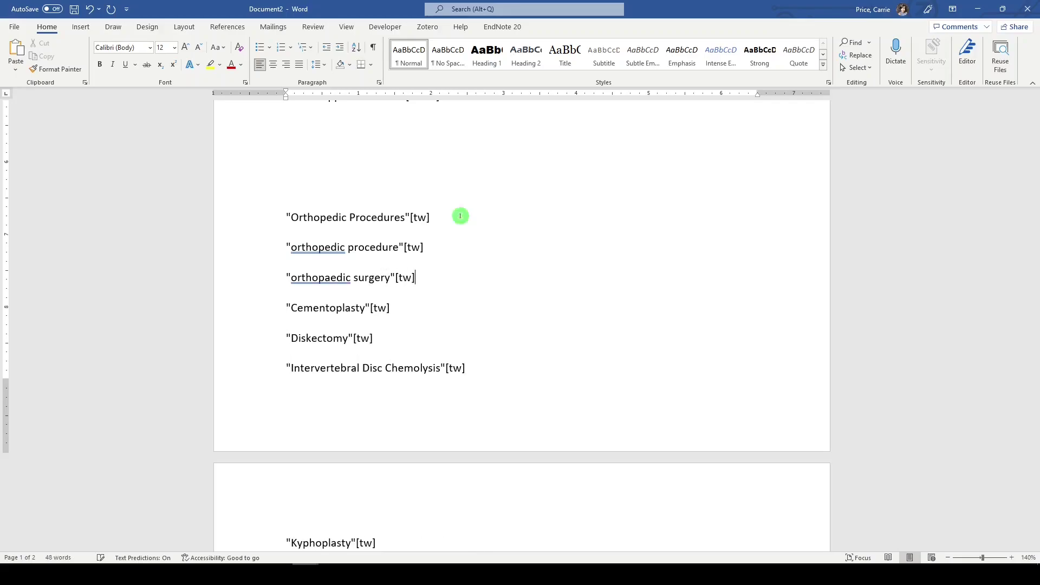
key(Return)
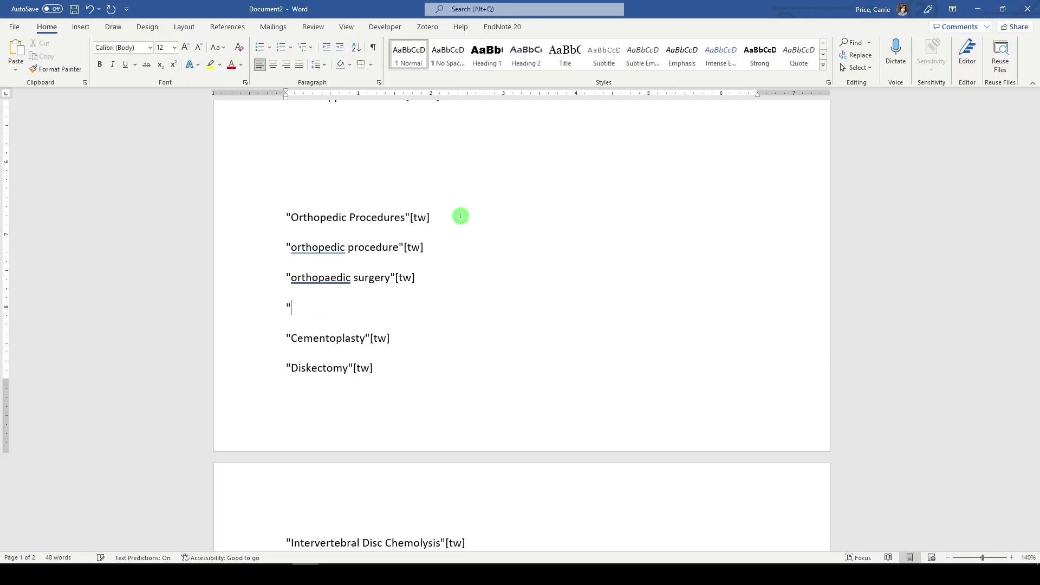
text("oro)
key(BackSpace)
text(thopaedic procedure"[tw)
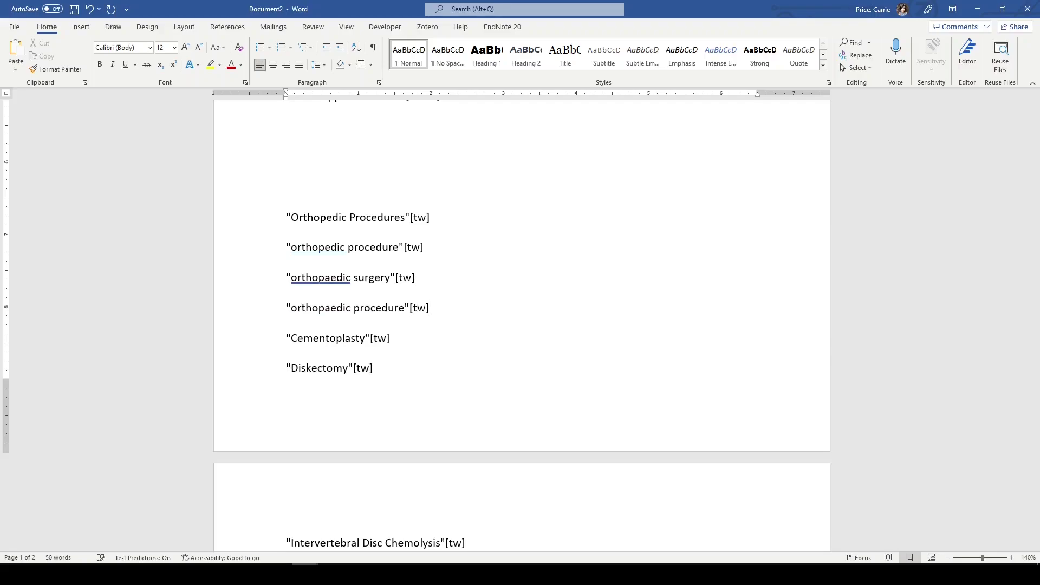
scroll(411, 207, down, 3)
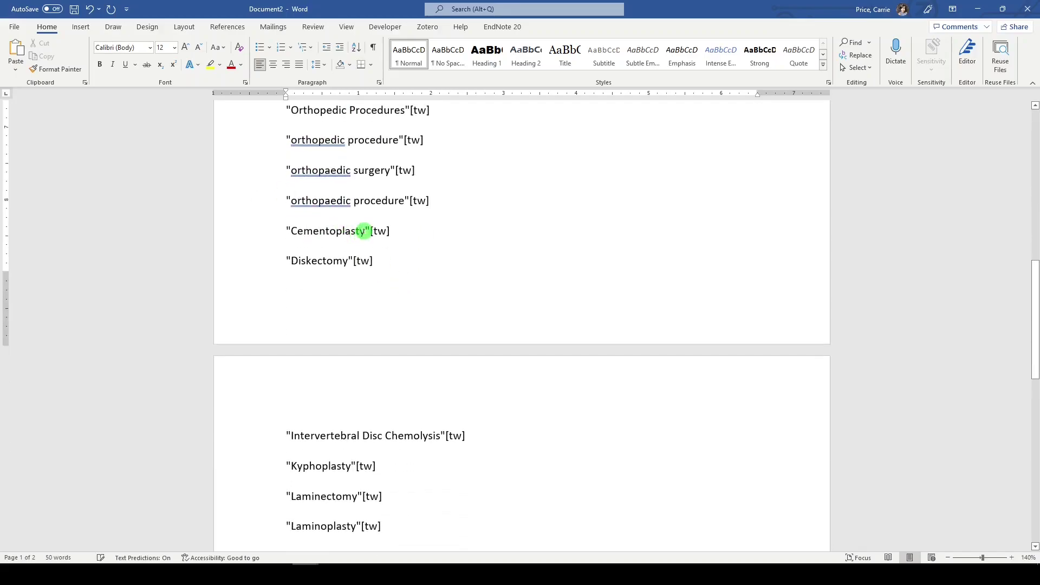
Step: Add an asterisk wildcard to Cementoplast and Kyphoplast by hand
click(361, 230)
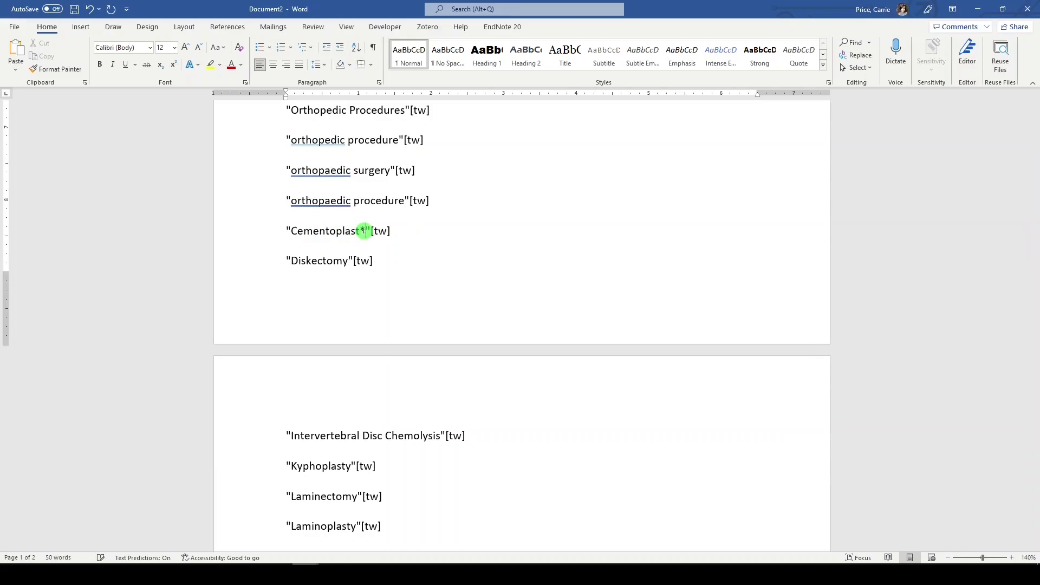
text(*)
scroll(418, 234, down, 2)
scroll(421, 236, down, 4)
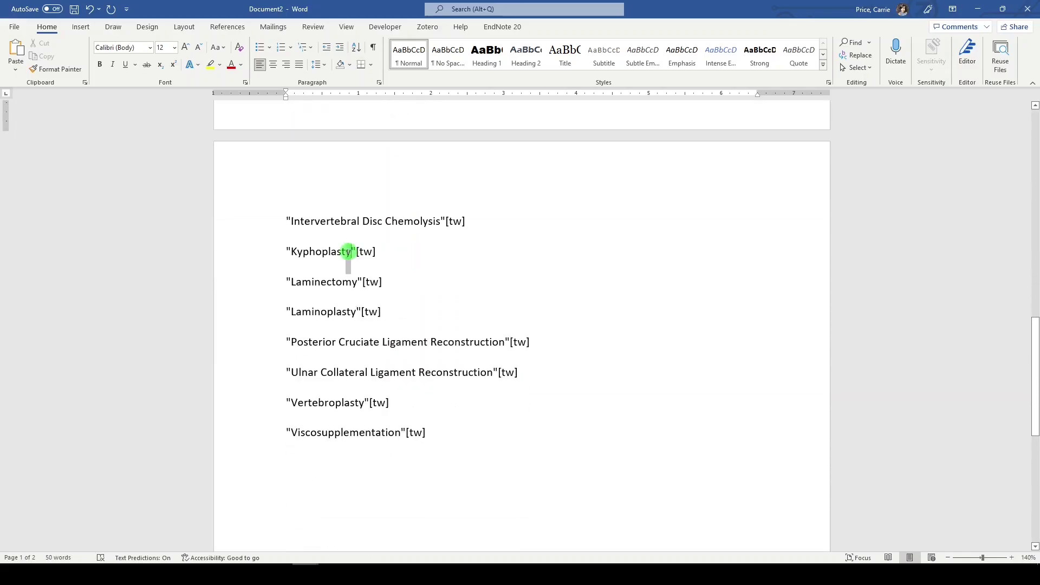
right_click(349, 252)
text(*)
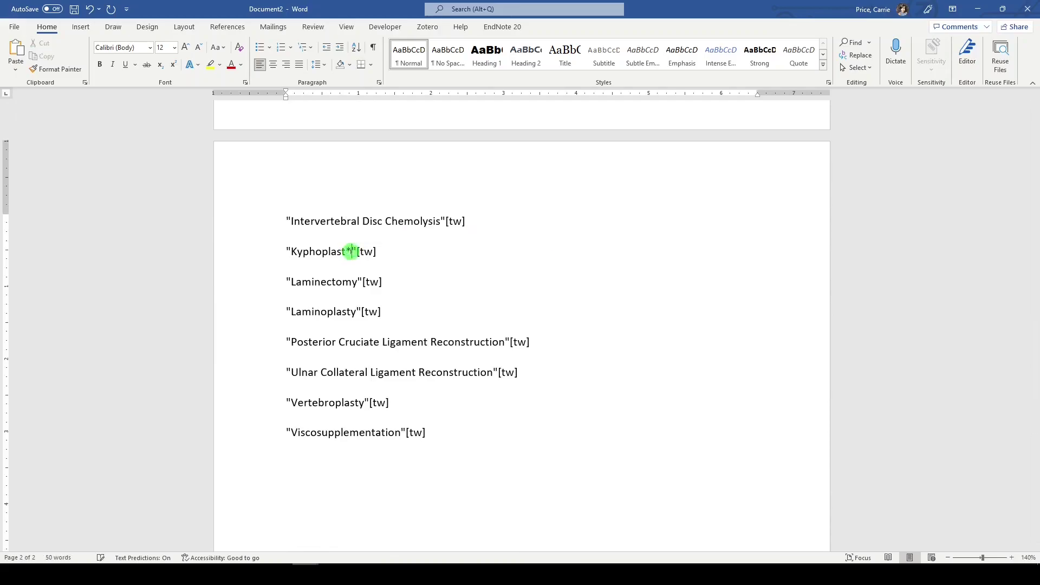
Step: Replace y" with *" across the selected [tw] lines, truncating Diskectom*, Laminectom* and surger*
drag(457, 431, 255, 93)
key(ctrl+h)
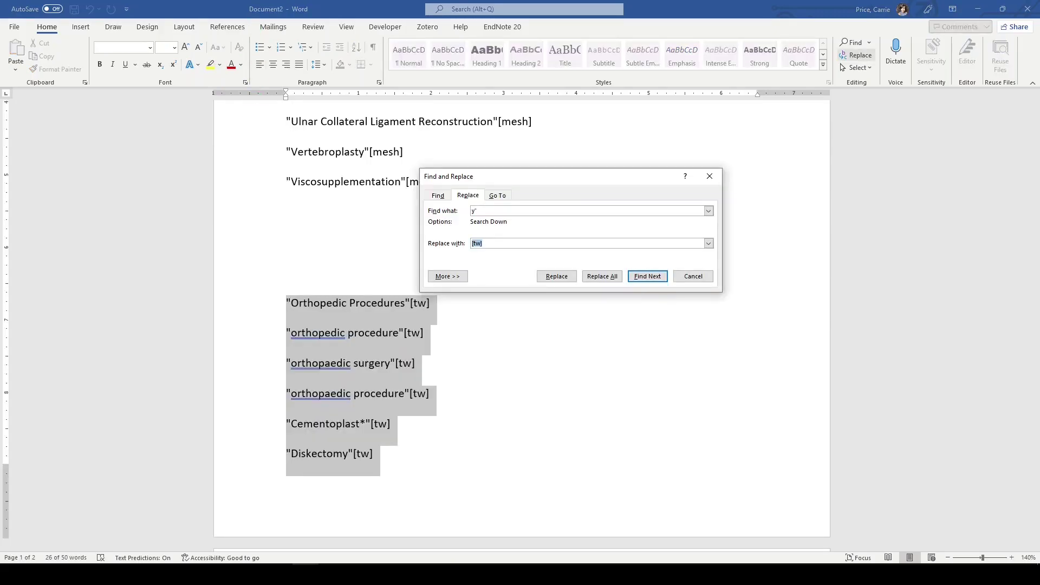
click(601, 276)
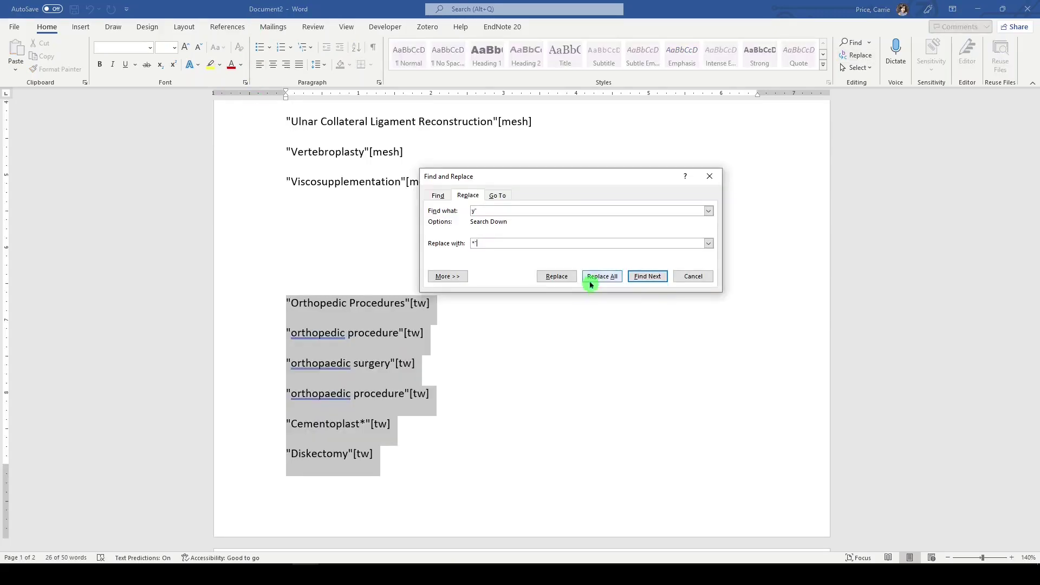
click(558, 323)
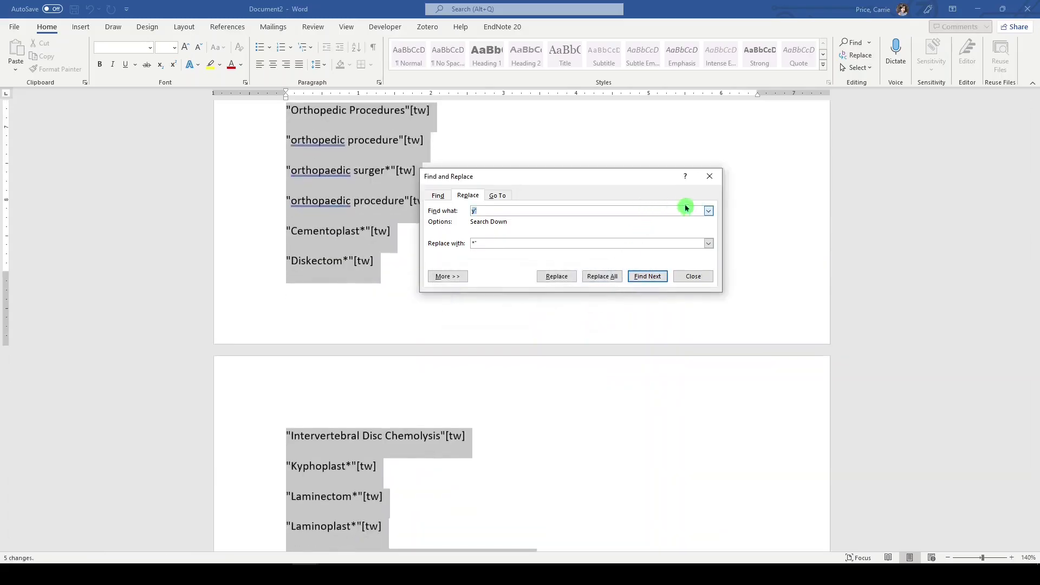
click(710, 176)
scroll(657, 304, up, 2)
click(280, 169)
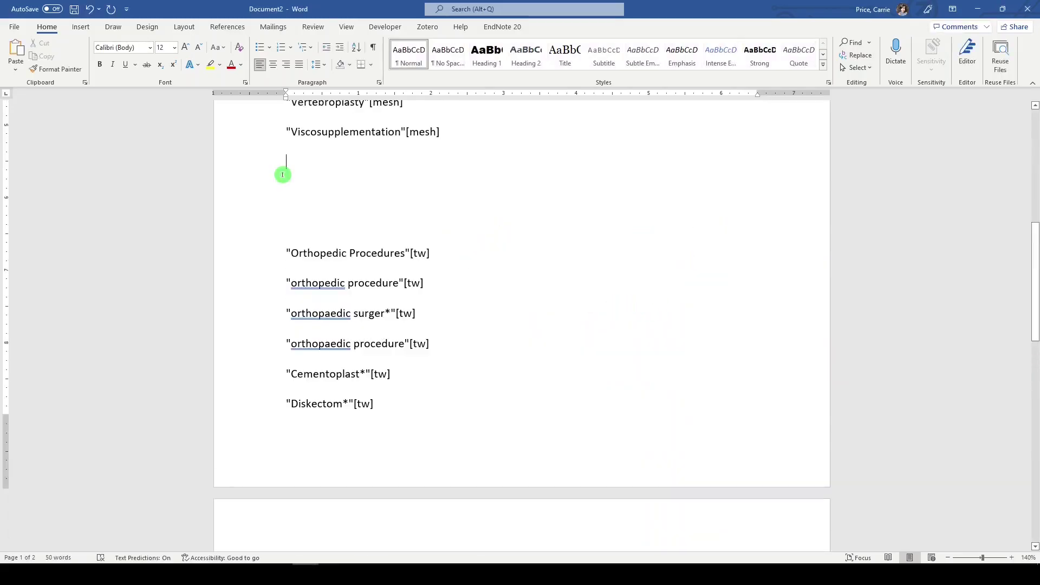
Step: Remove the blank lines and replace every line break in the terms with OR
key(Delete)
key(Delete)
key(Delete)
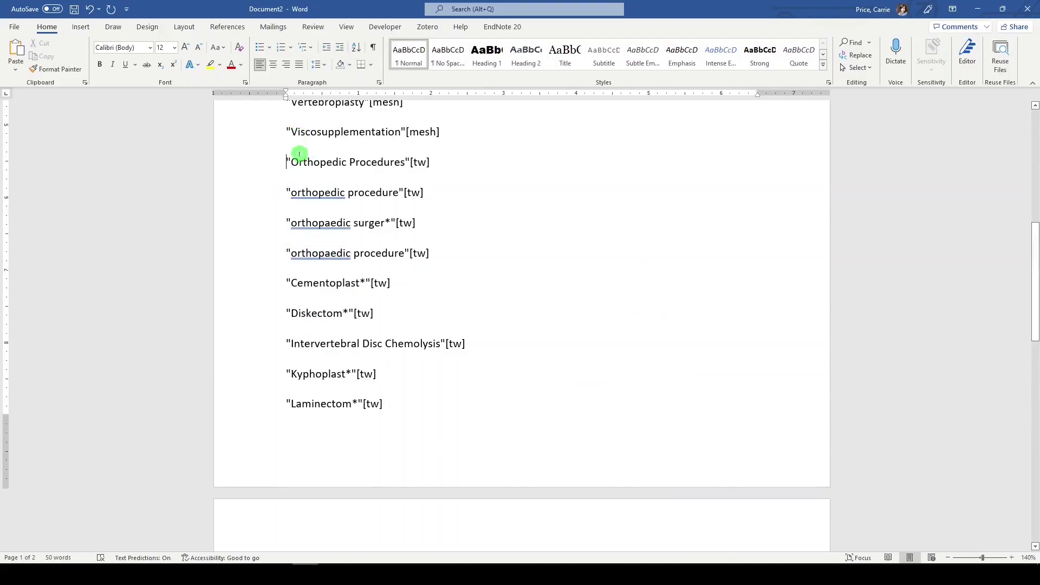
scroll(325, 267, down, 2)
scroll(536, 379, down, 3)
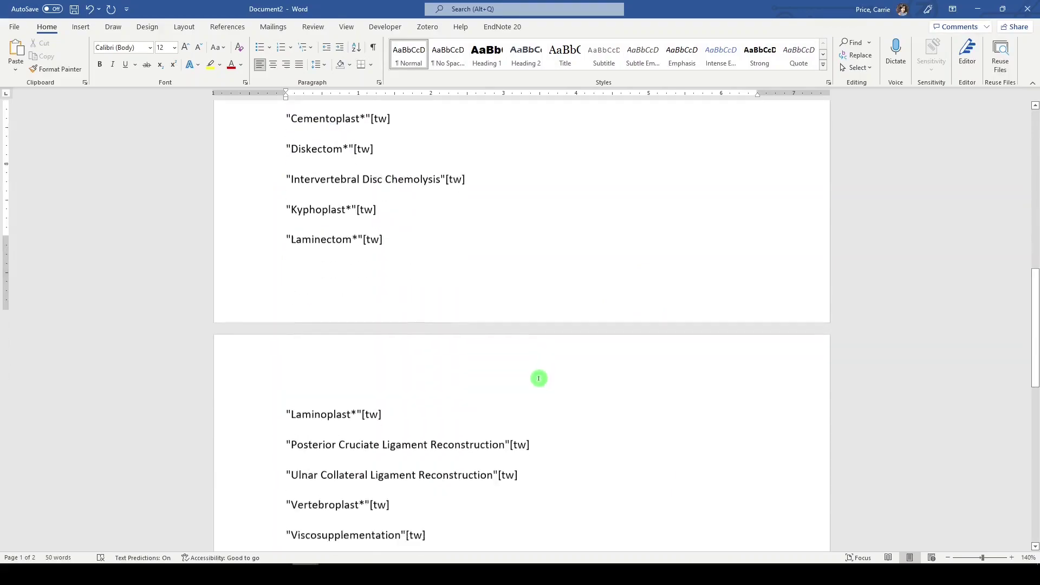
drag(454, 453, 274, 137)
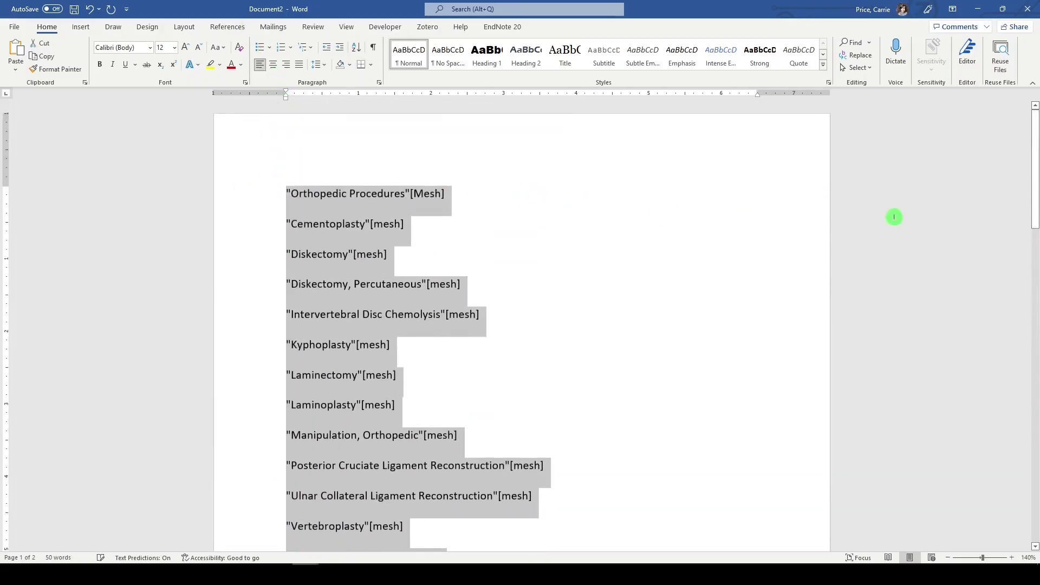
click(859, 56)
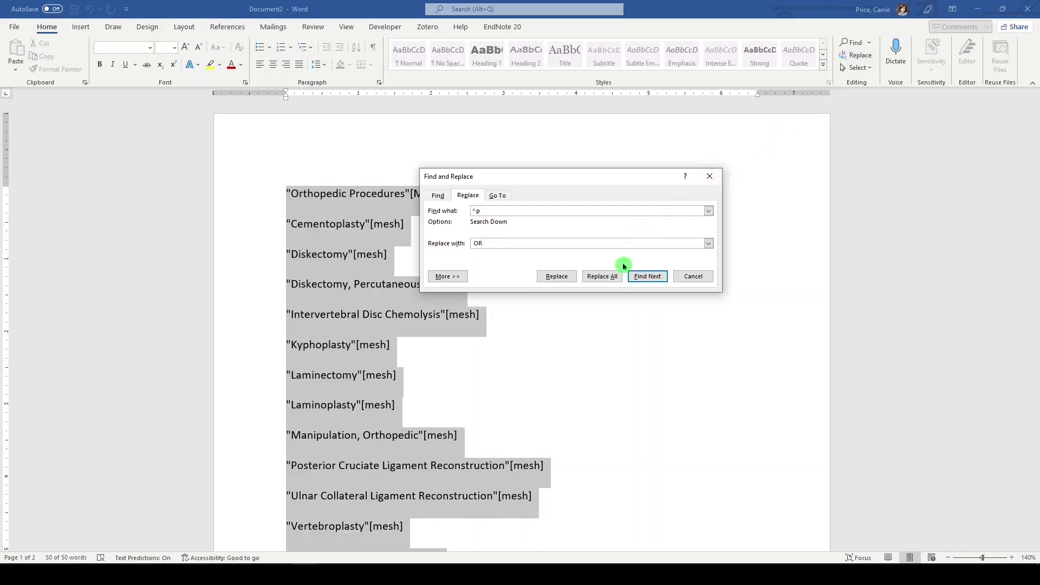
click(610, 277)
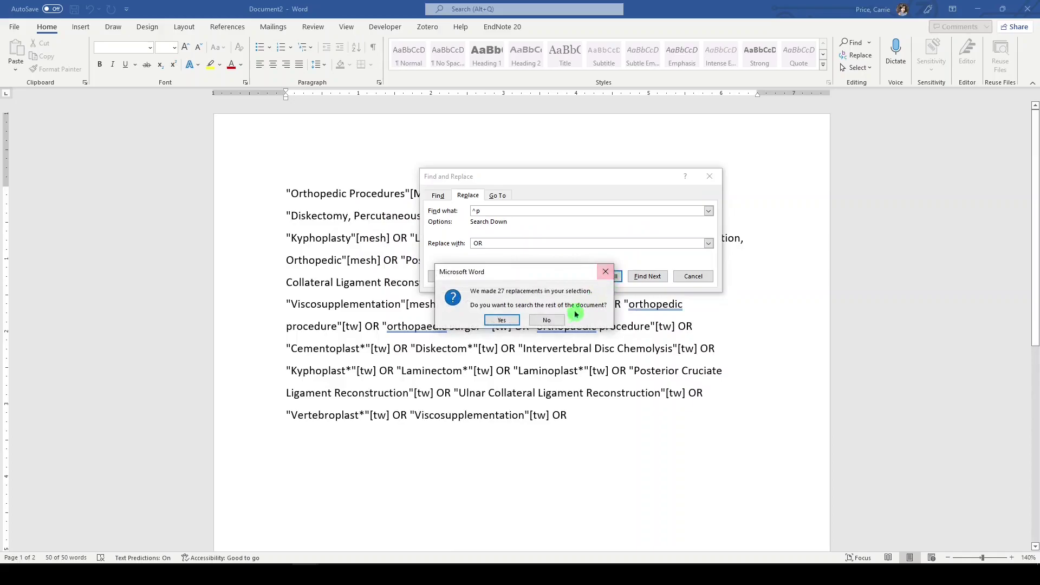
click(558, 318)
click(709, 176)
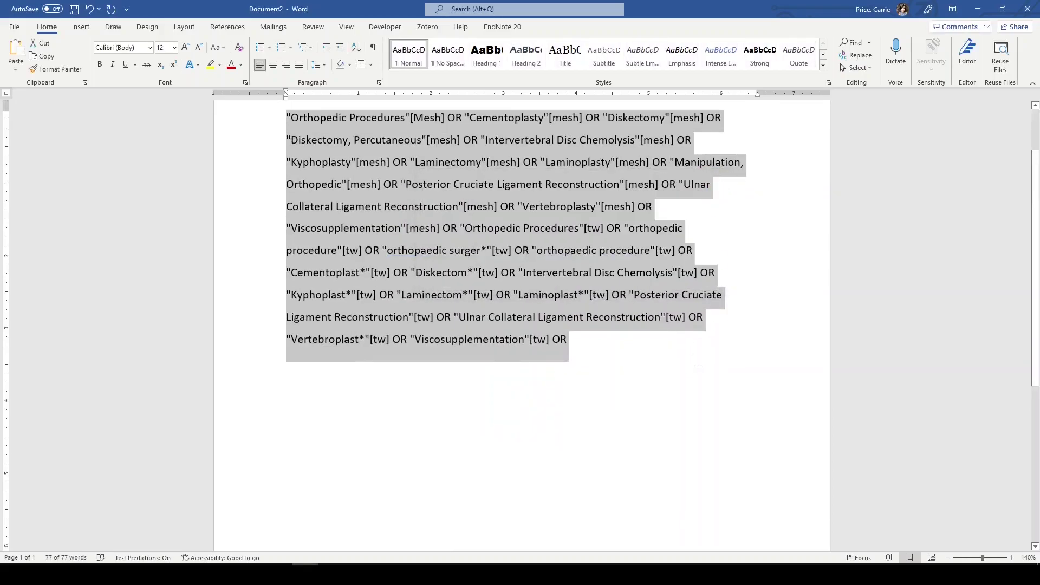
Step: Delete the trailing OR after "Viscosupplementation"[tw] and select the whole combined search string
click(560, 350)
key(BackSpace)
key(BackSpace)
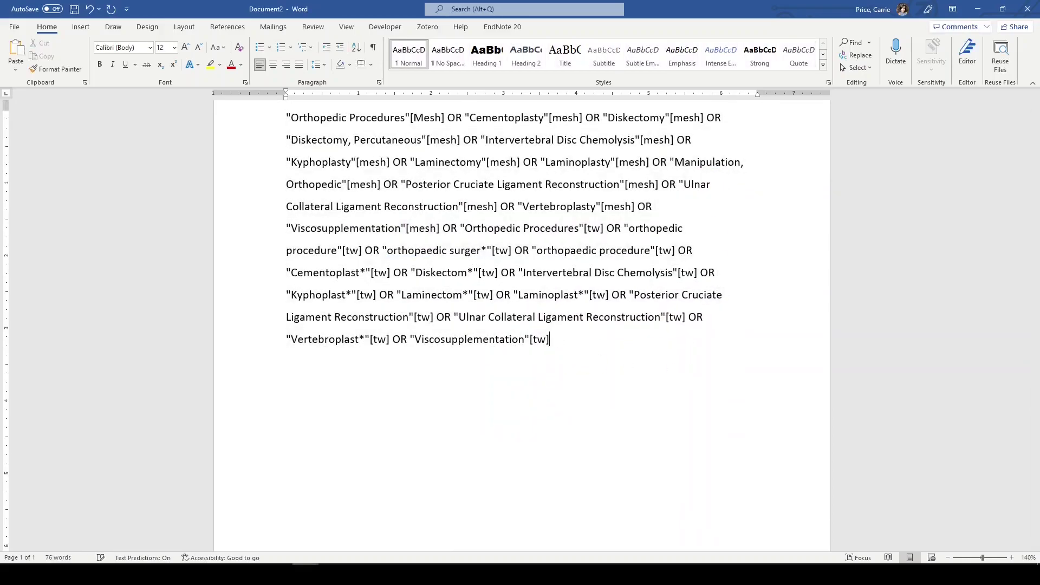
key(ctrl+f)
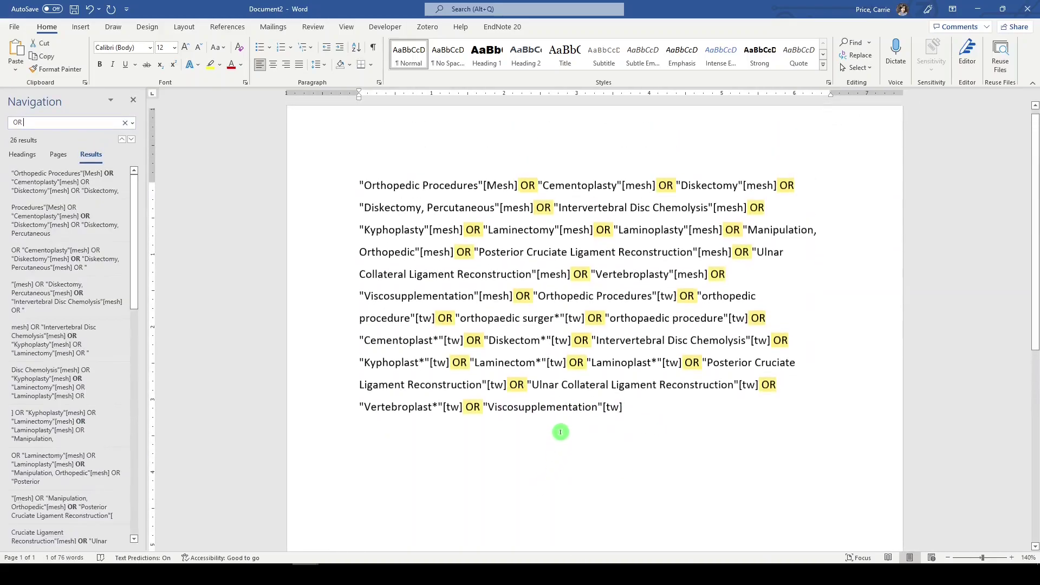
click(598, 418)
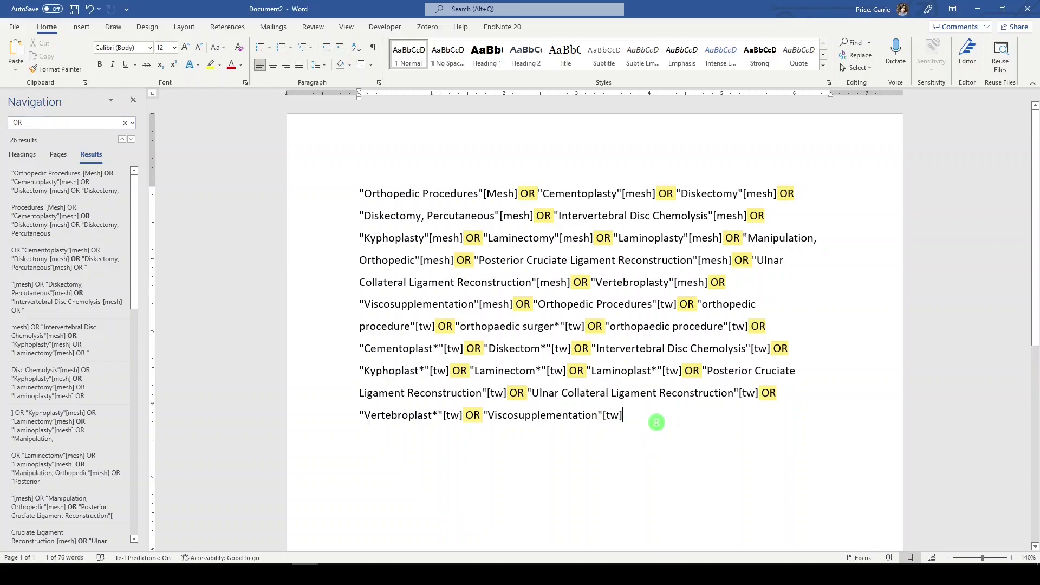
drag(630, 418, 325, 179)
Step: Replace PubMed's previous query with the combined OR string and search, getting 358,936 results
mouse_move(384, 574)
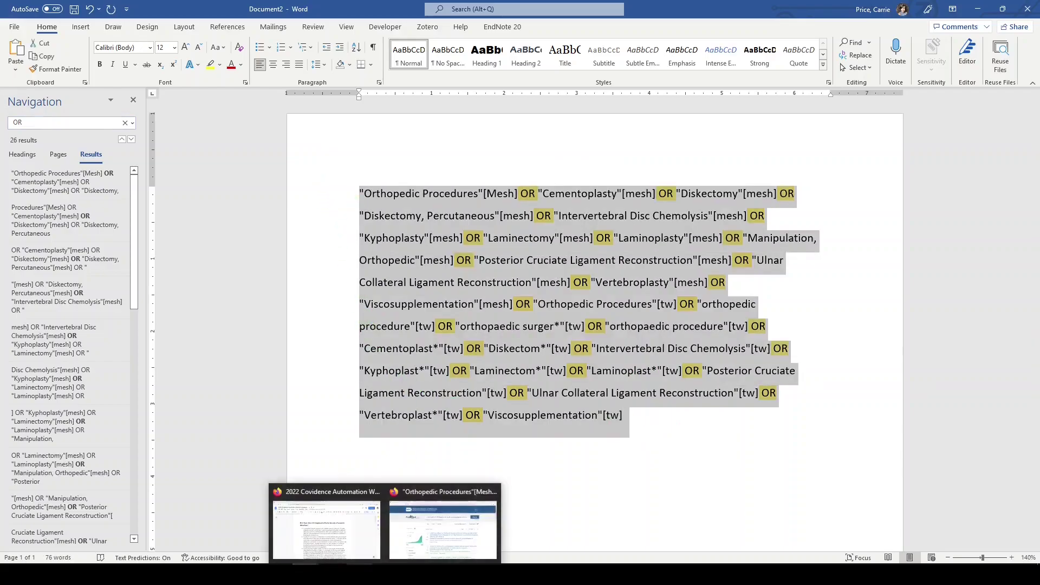
click(399, 503)
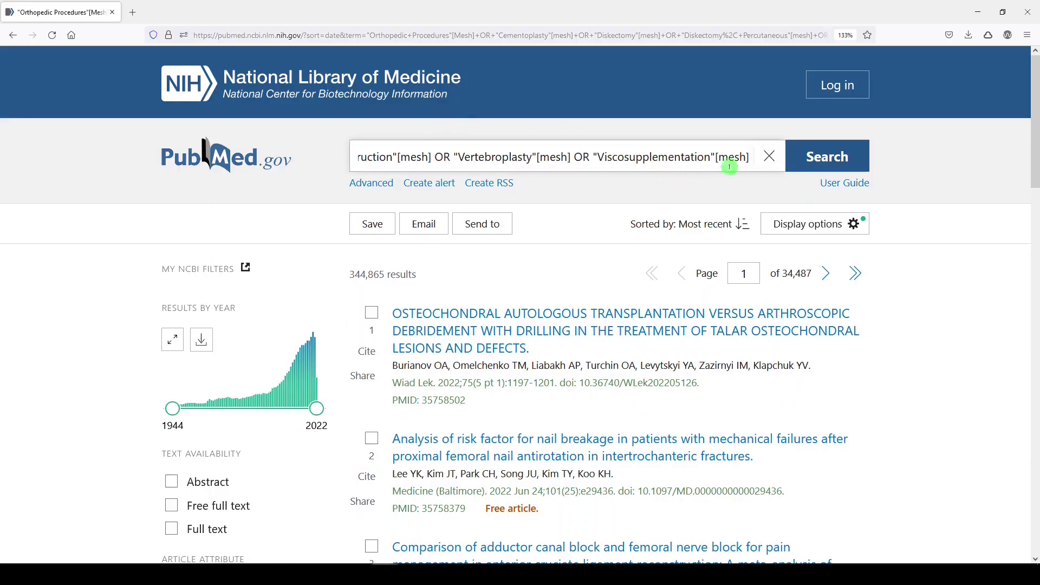
drag(351, 274, 387, 274)
click(769, 156)
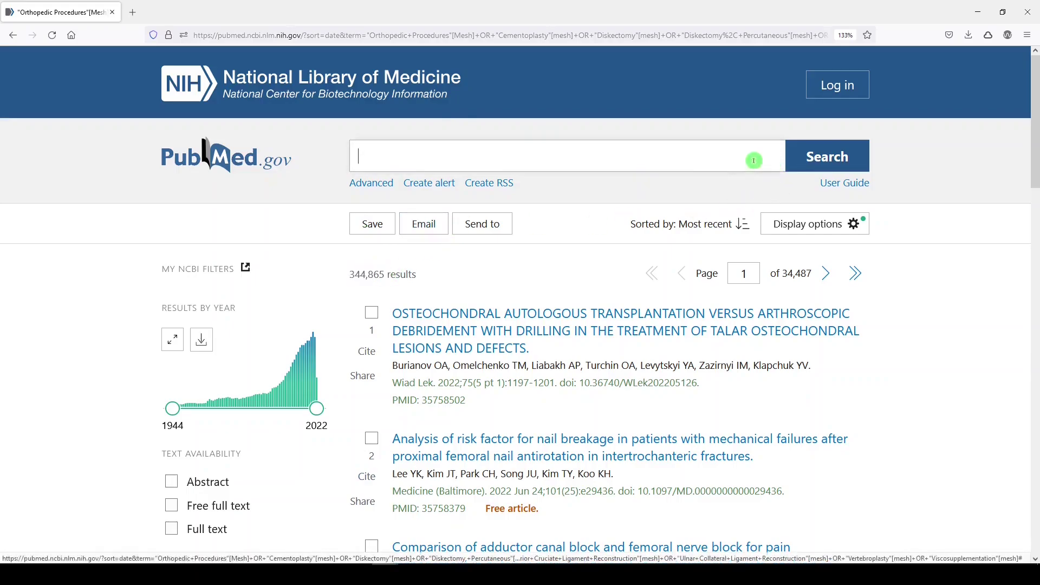
key(ctrl+v)
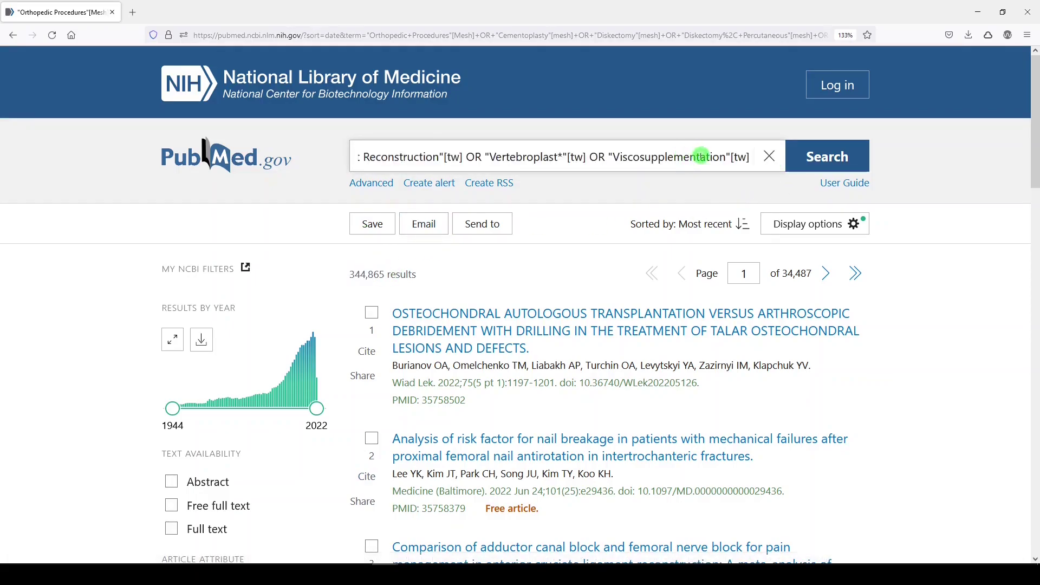
click(834, 158)
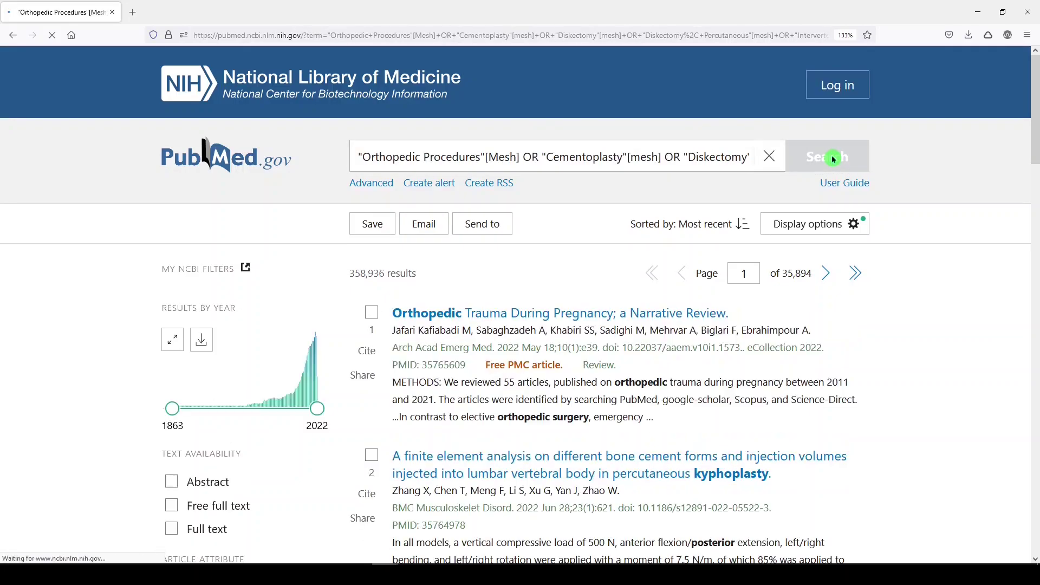
scroll(585, 417, down, 5)
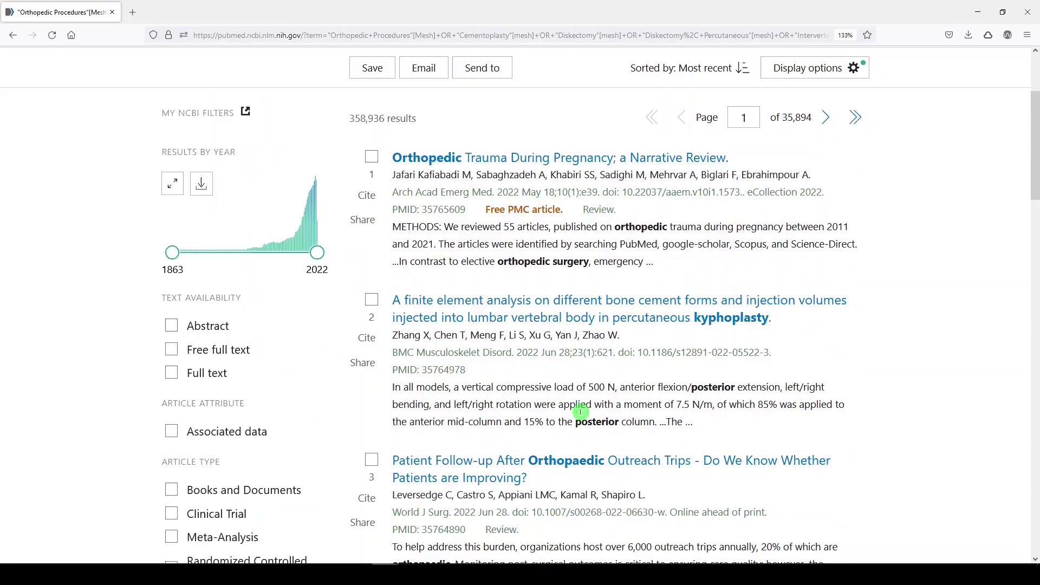
scroll(581, 412, down, 2)
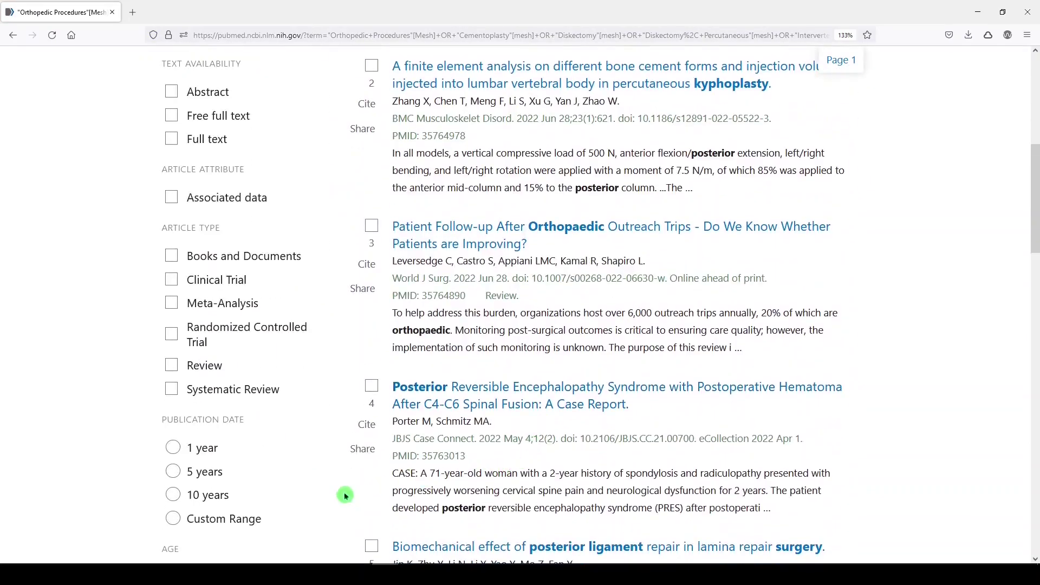
scroll(326, 533, up, 2)
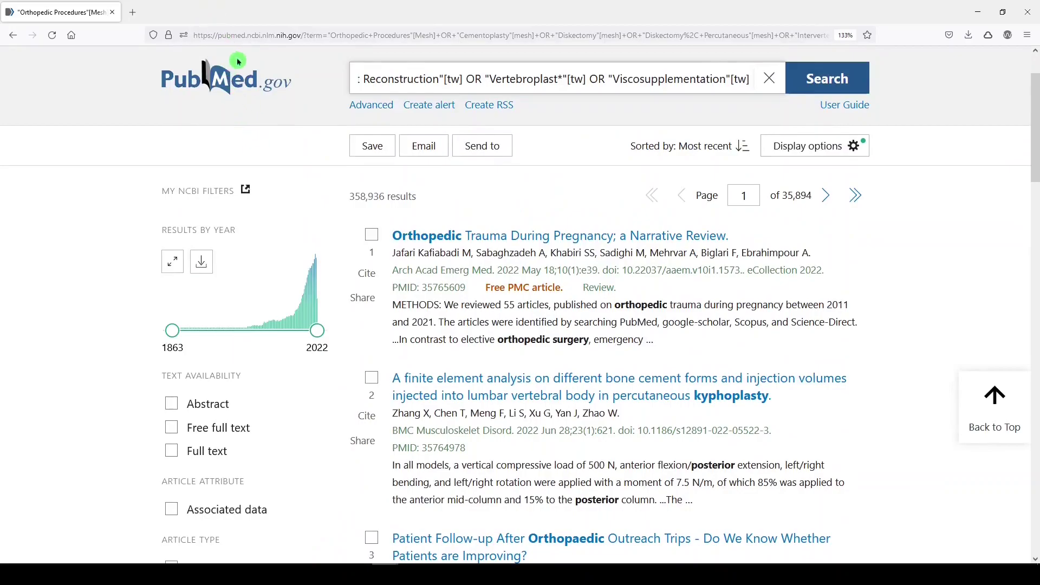
scroll(308, 152, down, 2)
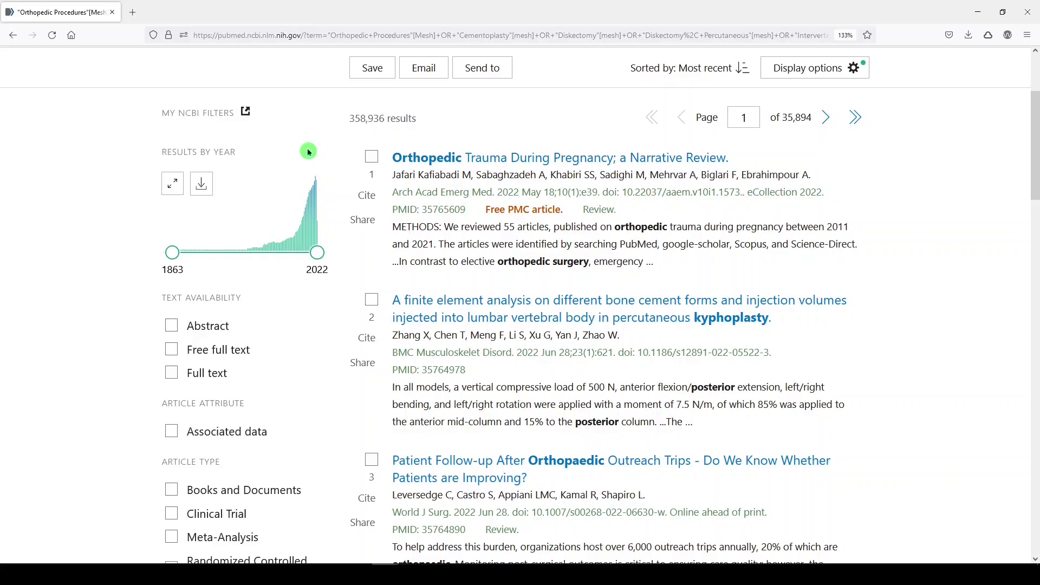
scroll(308, 152, up, 4)
Step: Search PubMed for "orthopedic procedures"[mesh:noexp] in place of the combined query
click(770, 157)
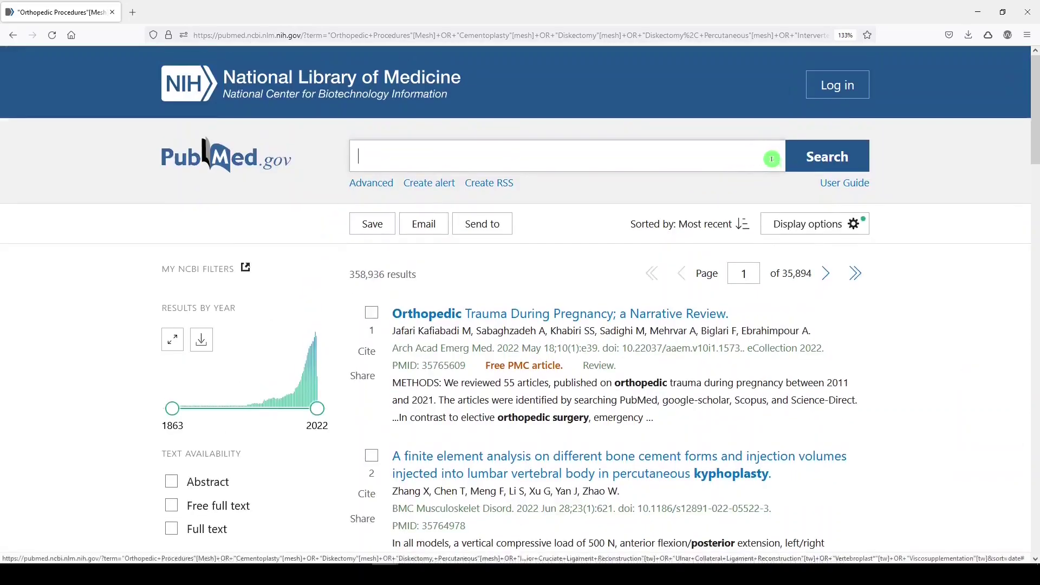
text("orthopedic procedures"[mesh)
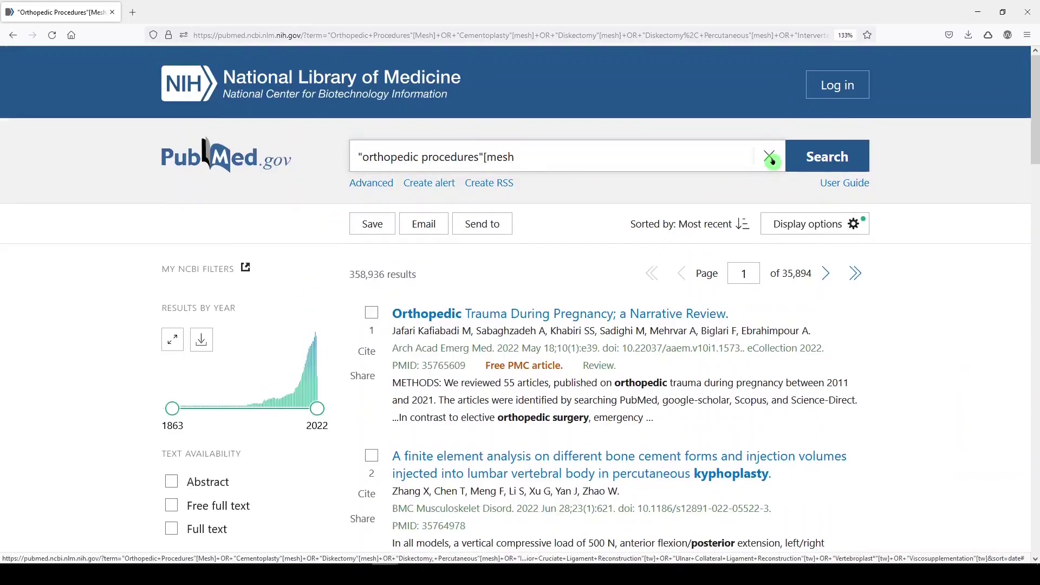
text(:noexp])
key(Return)
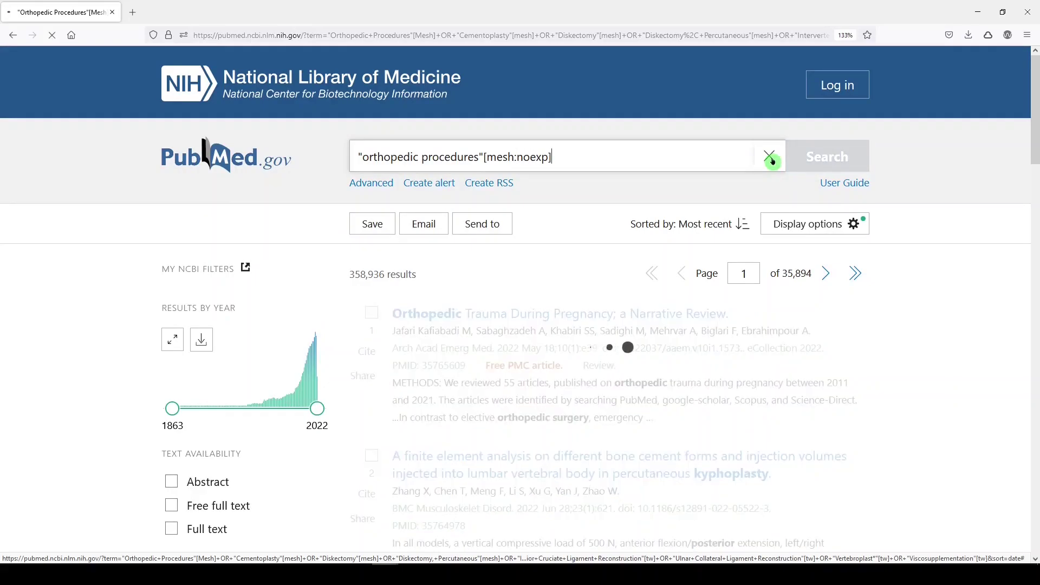